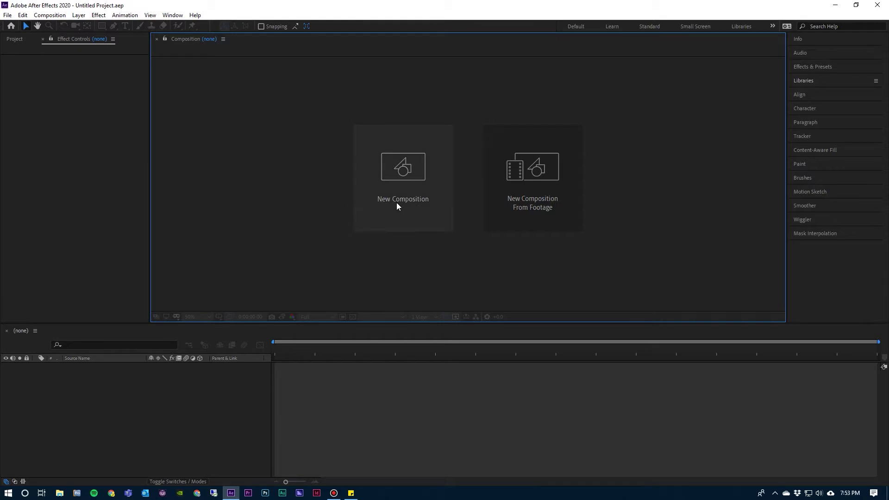
Create Comp 1 with the HDTV 1080 24 preset at 1920x1080, 24 fps and 0:00:10:00 duration
click(398, 177)
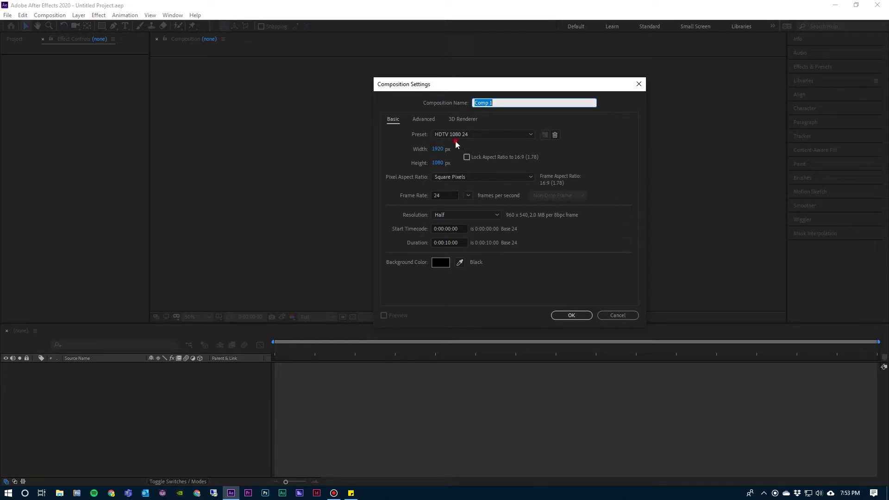
click(455, 141)
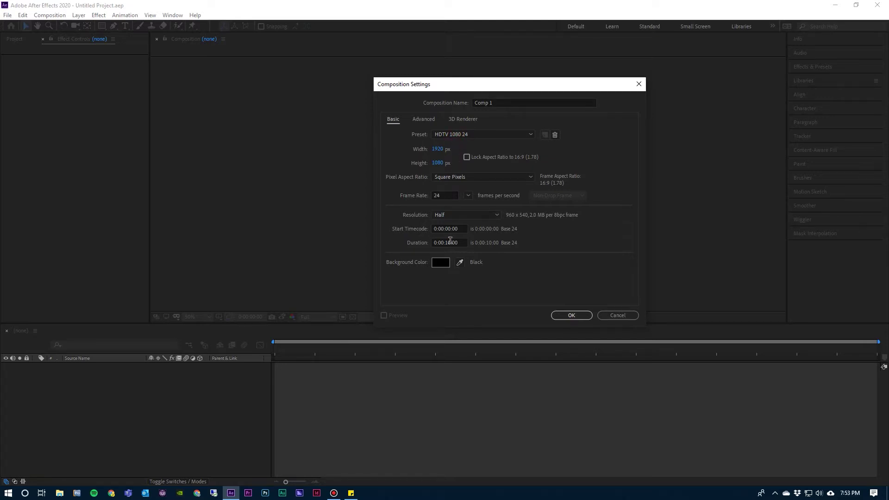
click(558, 315)
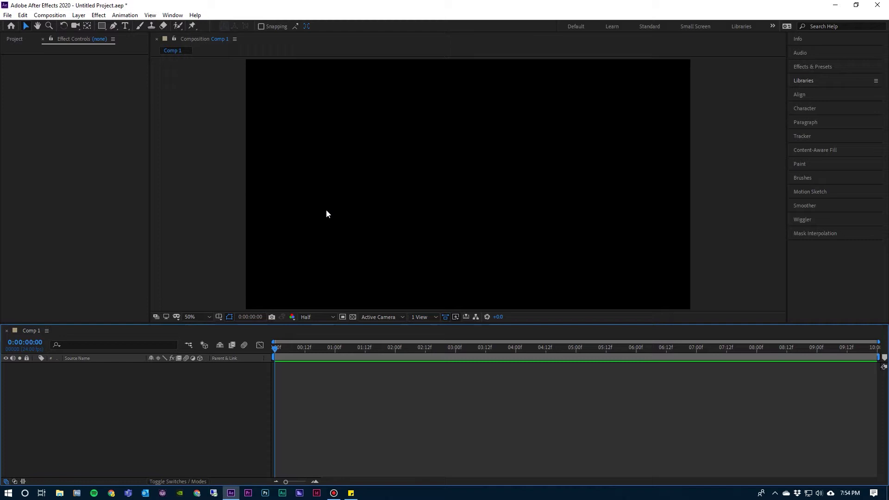
Save the After Effects project as IntroToC4D.aep
click(8, 16)
mouse_move(49, 112)
click(195, 113)
text(IntroToC4D)
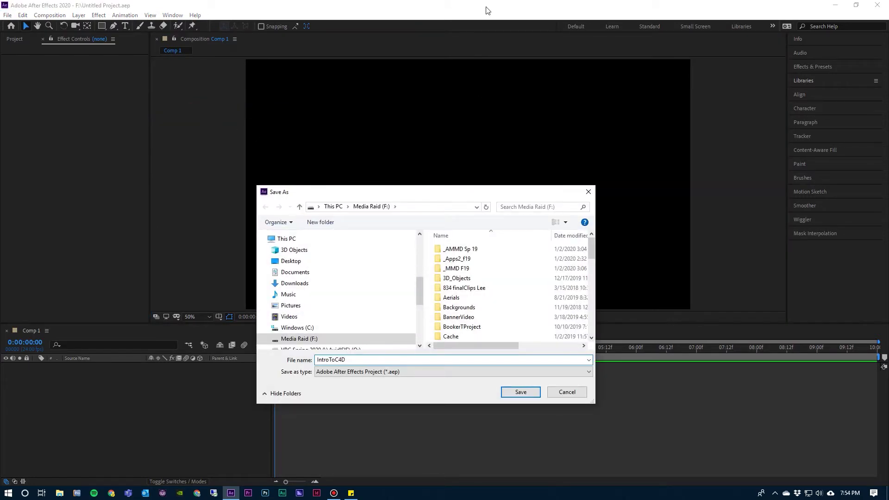
click(527, 390)
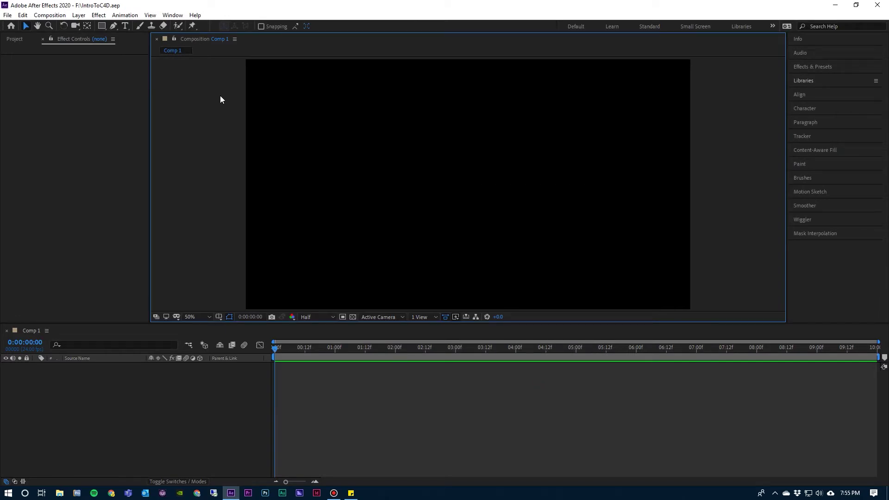
Add a new MAXON CINEMA 4D File layer named InTroToC4D to Comp 1
click(293, 383)
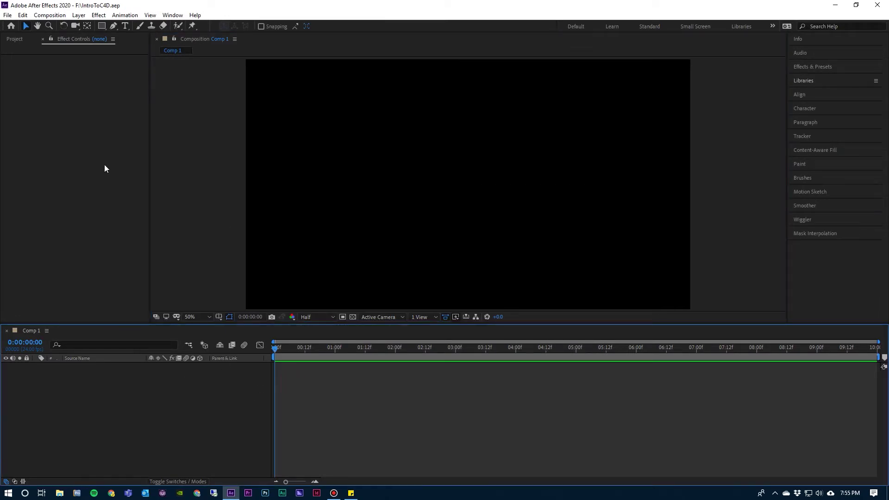
click(78, 15)
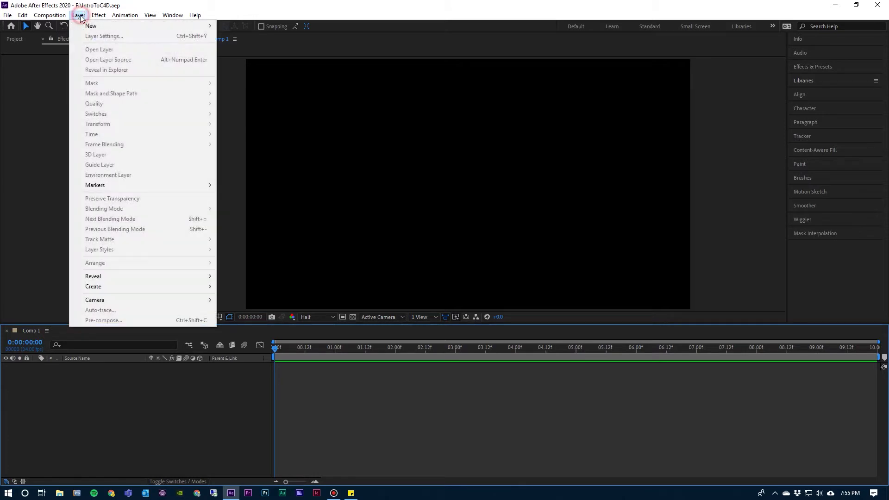
mouse_move(88, 26)
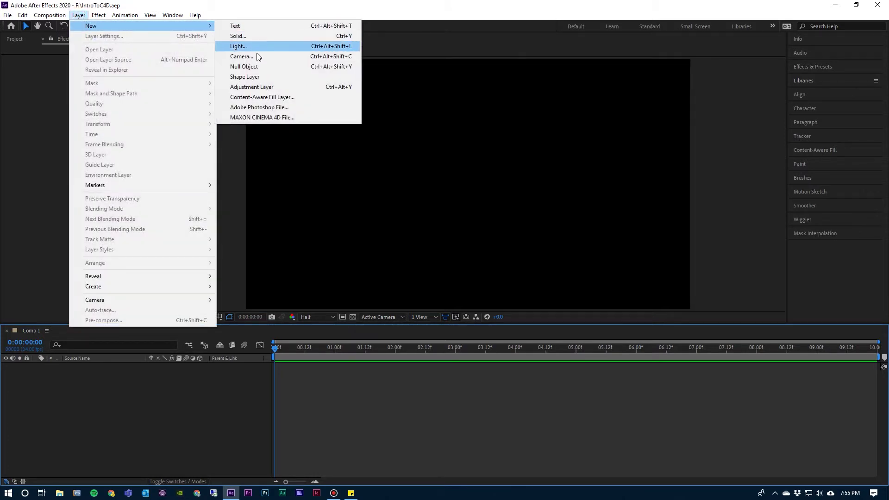
click(268, 118)
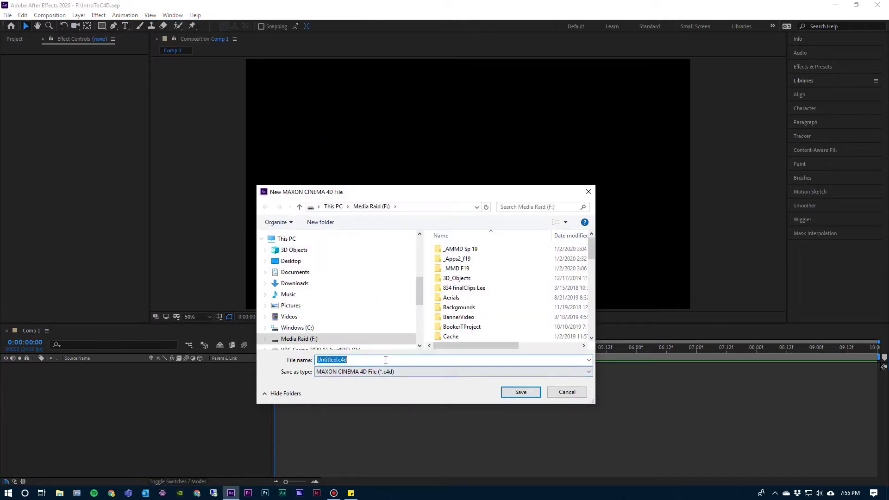
text(InTro)
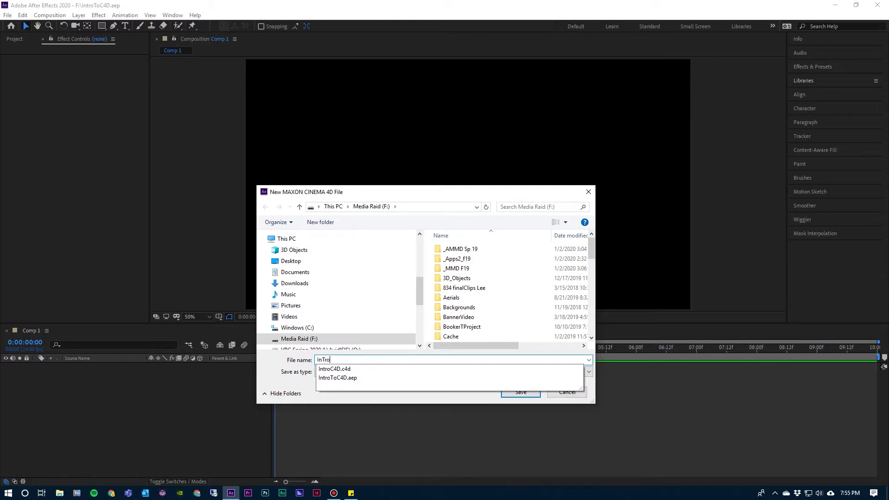
text(To)
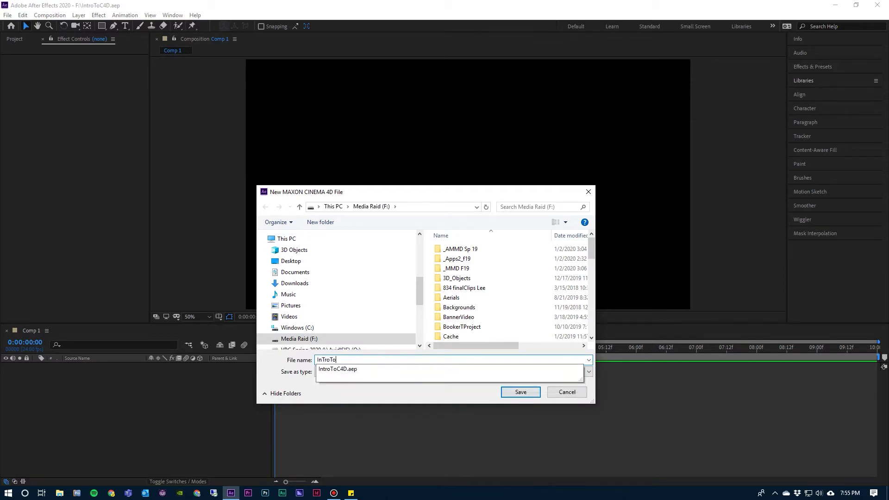
text(C)
text(4d)
text(D)
key(Return)
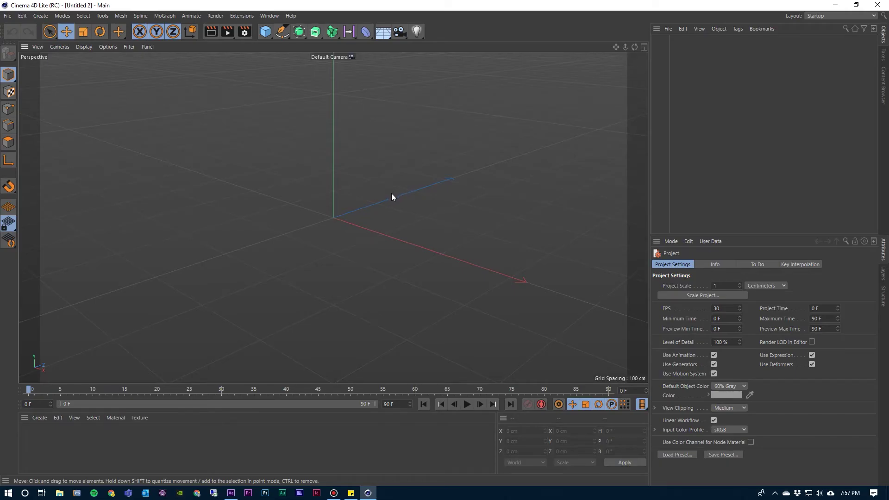
Zoom the viewport slightly in the new empty Cinema 4D Lite scene
scroll(392, 195, up, 2)
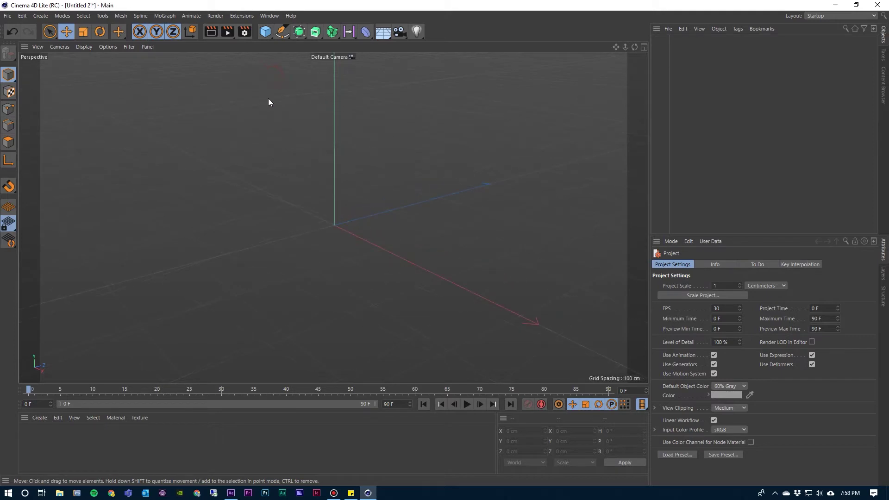
Add a default 200 cm Cube object at the scene origin
click(270, 35)
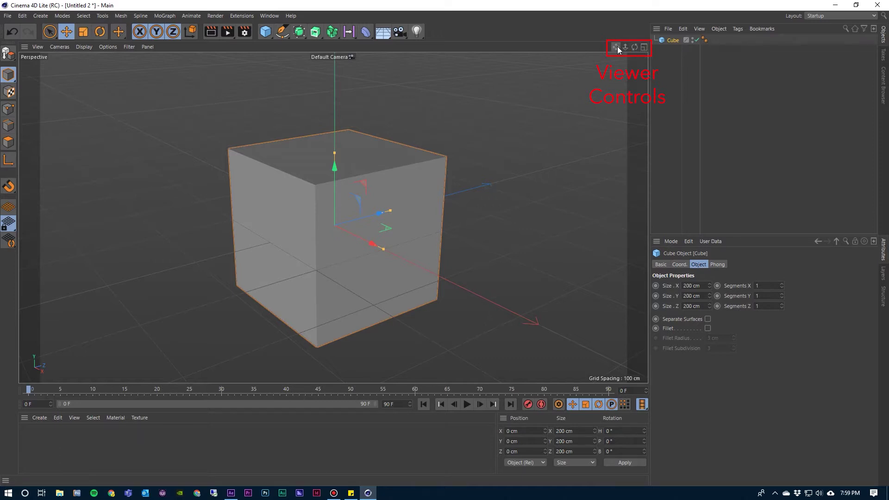
Pan the view, then show the cube in Perspective, Top, Right and Front viewports
drag(618, 47, 641, 49)
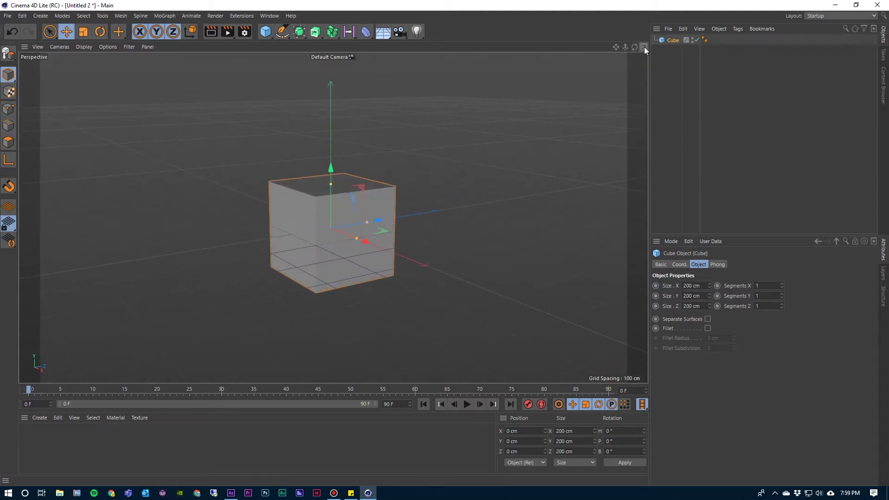
click(644, 46)
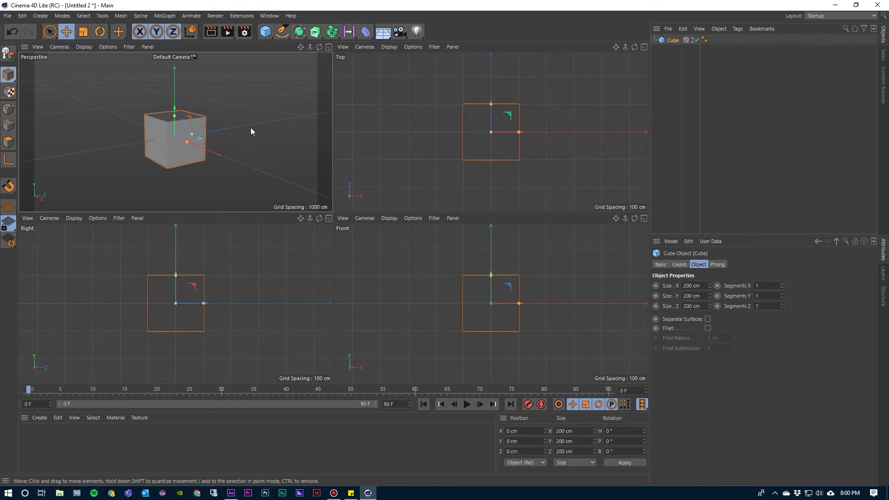
Maximize the Perspective and Top views in turn, ending with Perspective full size
click(327, 48)
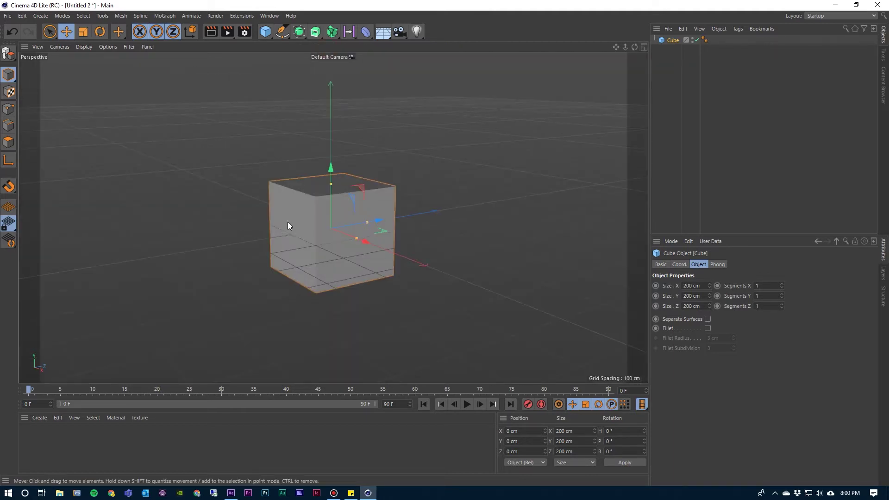
click(643, 47)
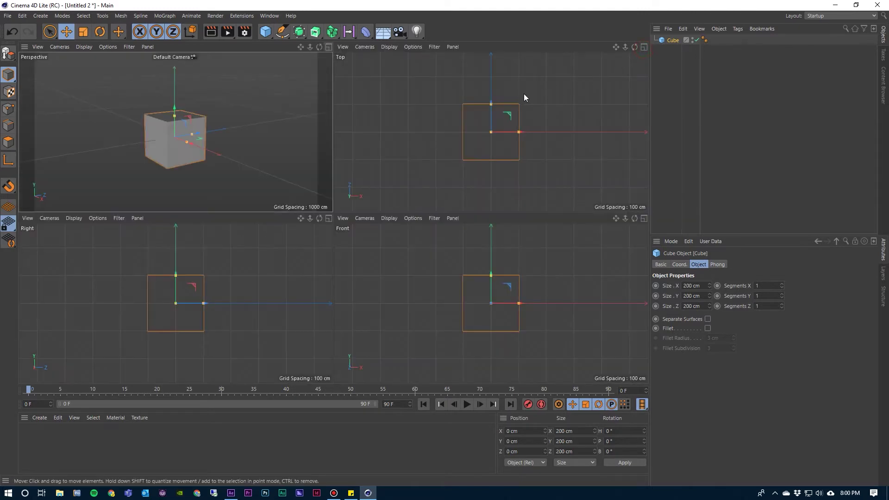
click(644, 46)
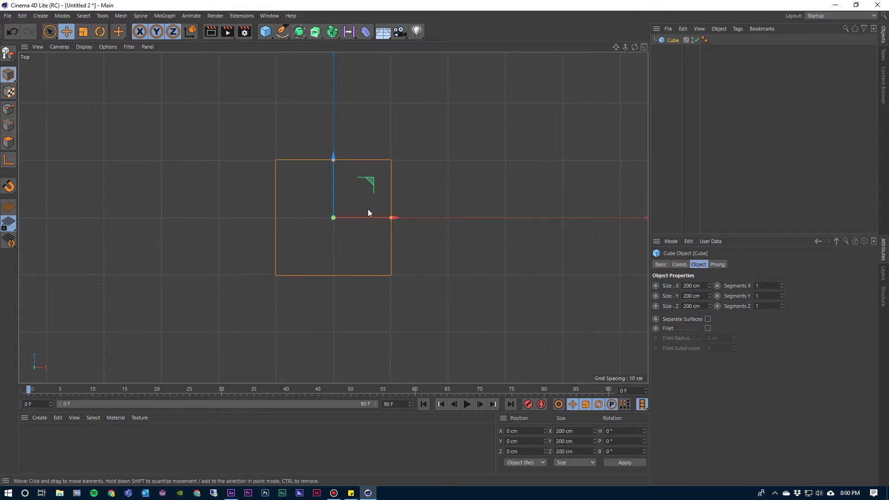
click(644, 46)
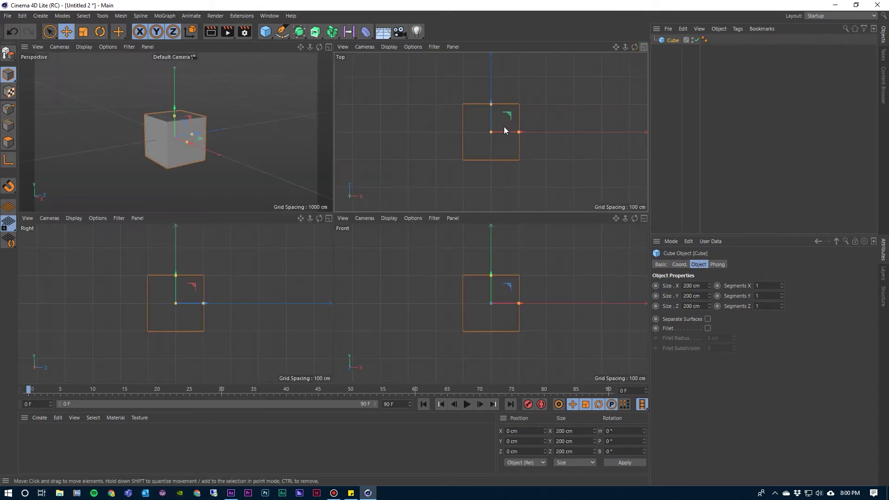
click(329, 47)
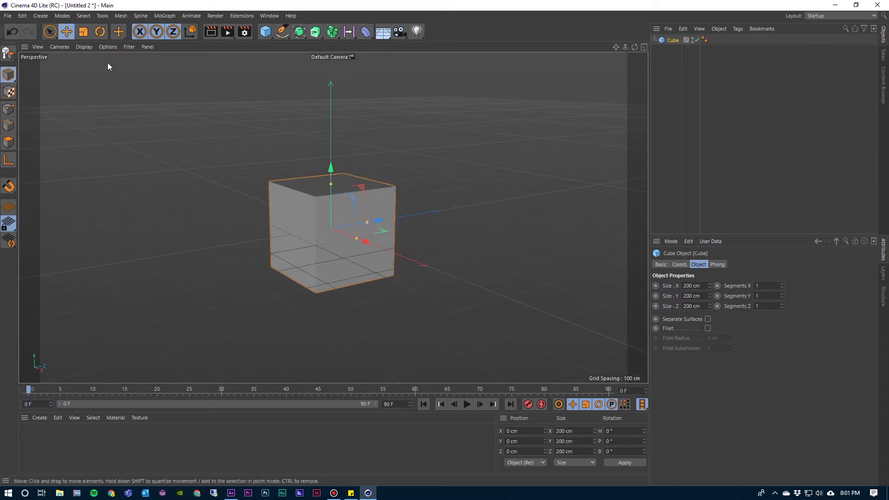
Move the cube off centre, scale it up to 218.6 cm and tilt it slightly
click(66, 32)
mouse_move(204, 123)
mouse_down()
mouse_move(199, 213)
mouse_move(227, 145)
mouse_move(251, 143)
mouse_move(228, 128)
mouse_move(241, 153)
mouse_move(236, 129)
mouse_move(256, 147)
mouse_move(246, 139)
mouse_up()
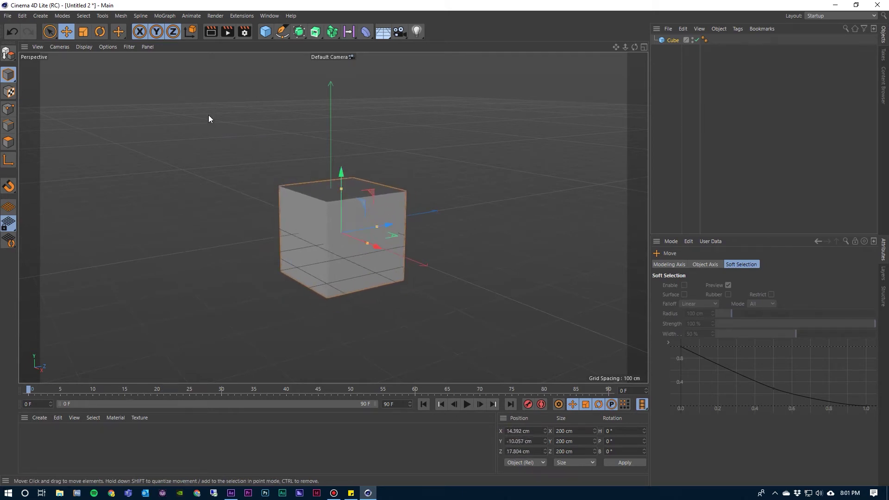
click(82, 32)
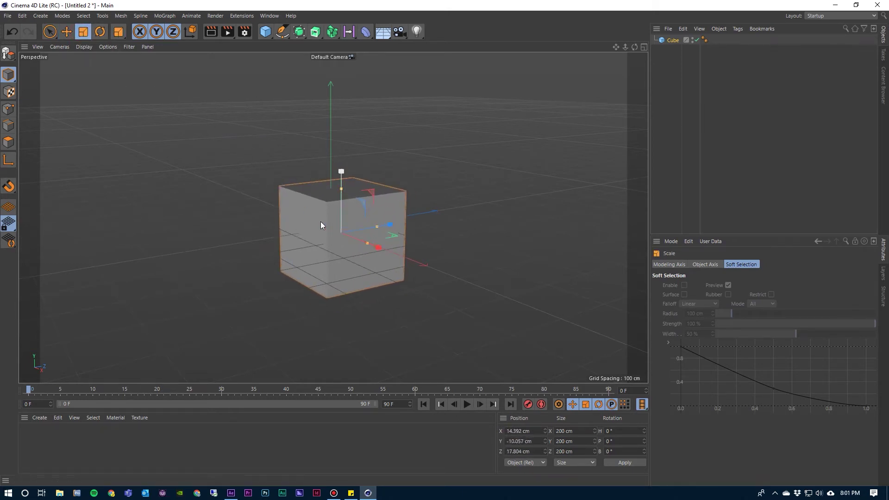
drag(316, 220, 321, 180)
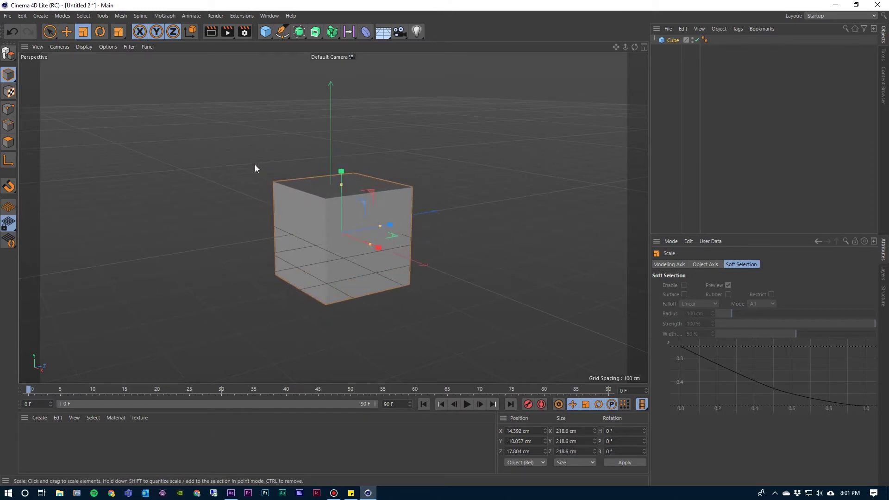
click(100, 31)
mouse_move(406, 190)
mouse_down()
mouse_move(415, 262)
mouse_move(407, 167)
mouse_move(408, 177)
mouse_up()
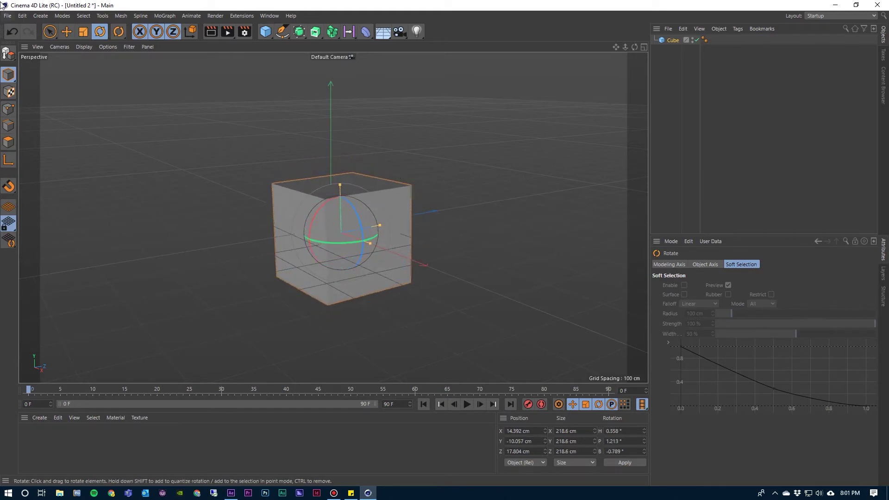
Select the cube with Live Selection and return to the Move tool (E)
click(49, 33)
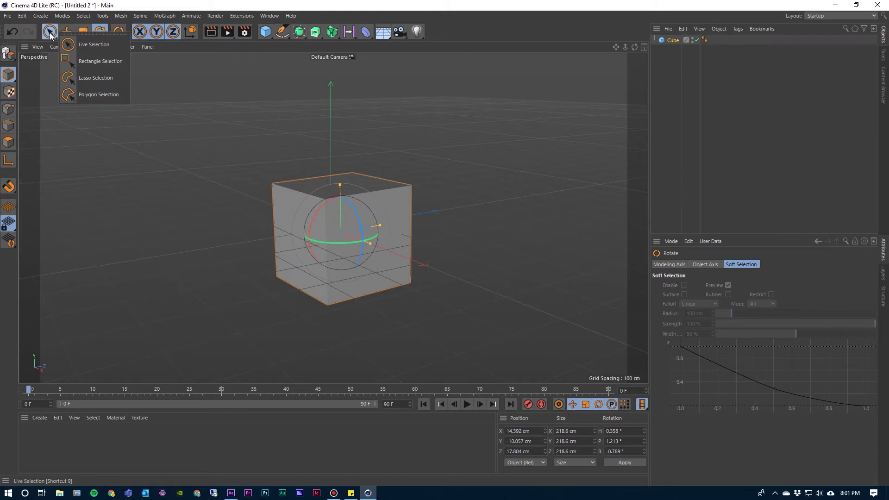
click(83, 44)
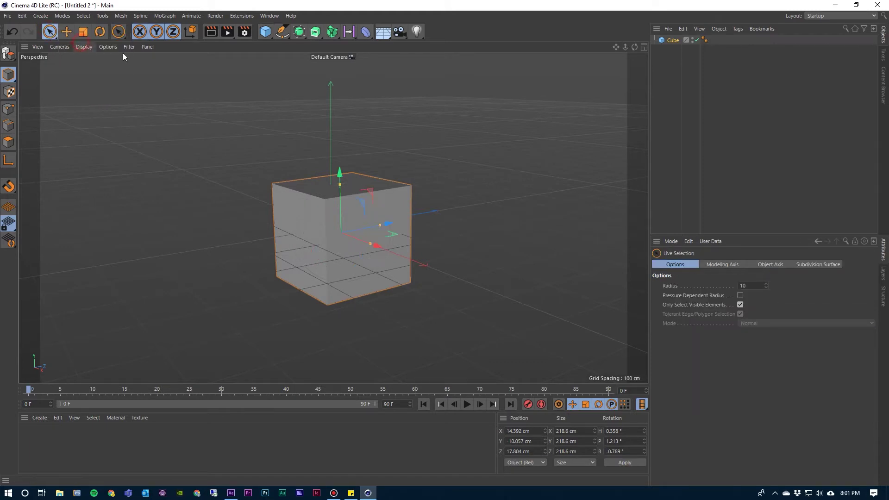
click(347, 234)
key(e)
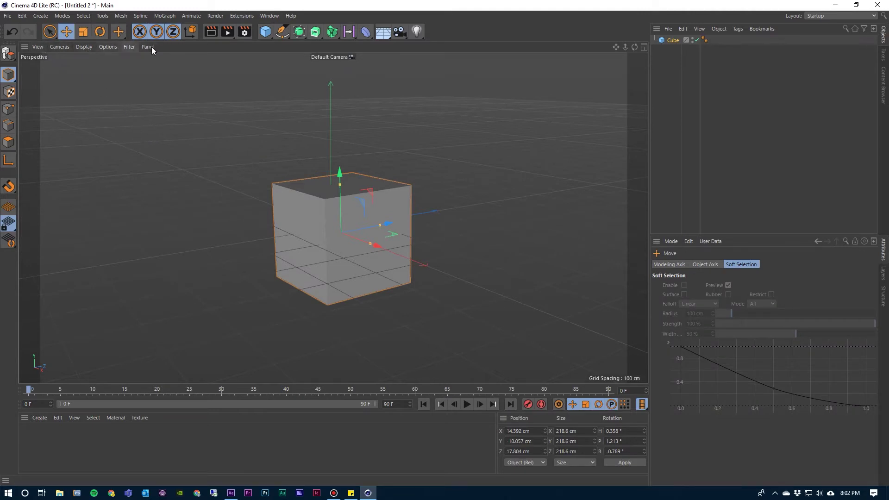
Reset the viewport camera with View > Frame Default
click(36, 47)
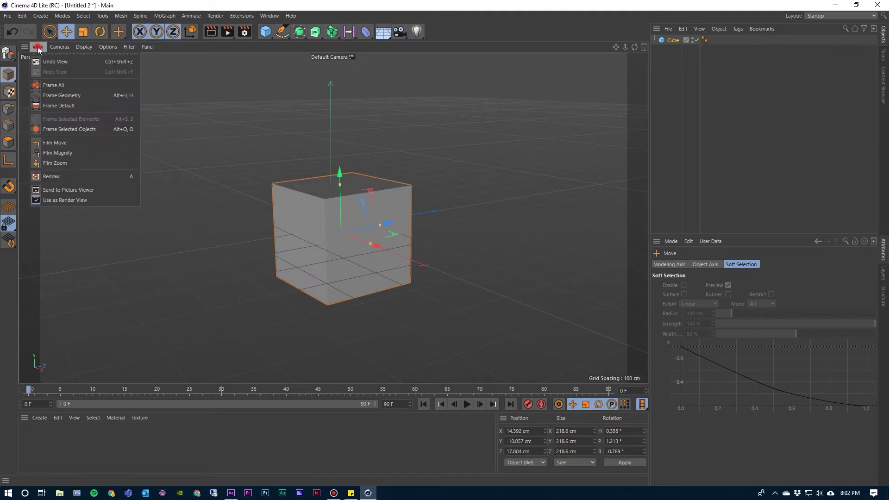
click(68, 107)
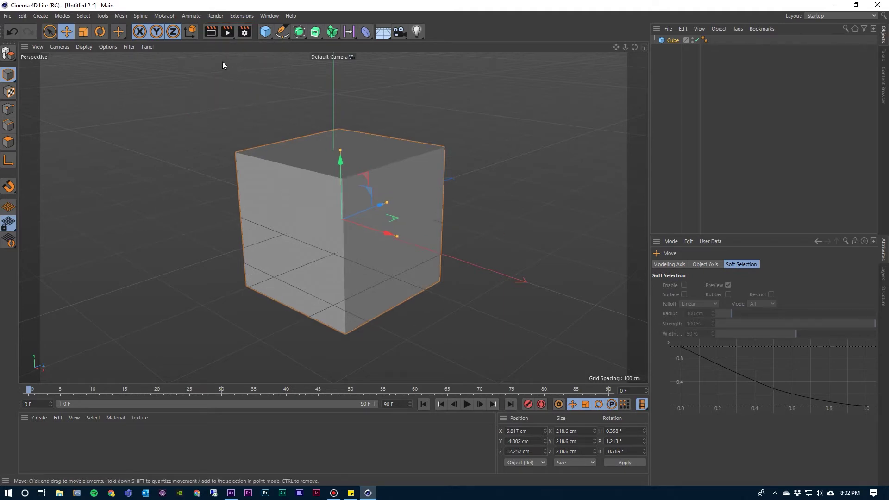
Render the cube in the viewport, then as a 1280x720 image in the Picture Viewer
click(210, 33)
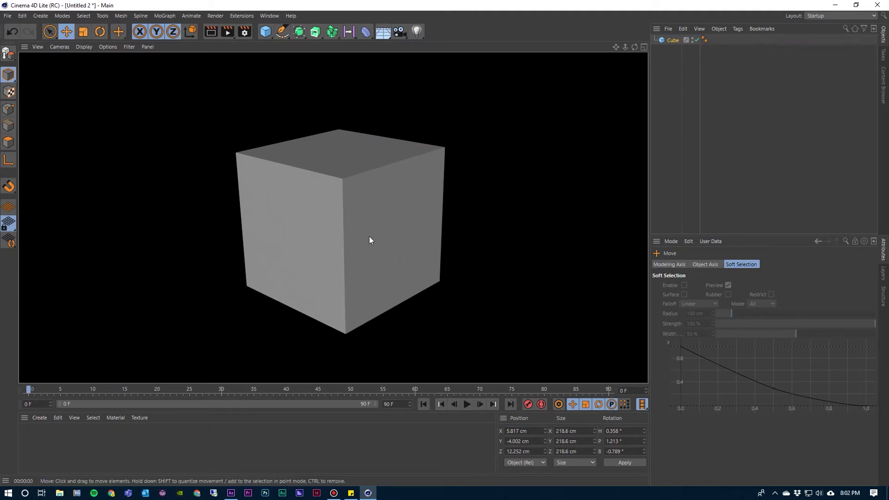
click(228, 33)
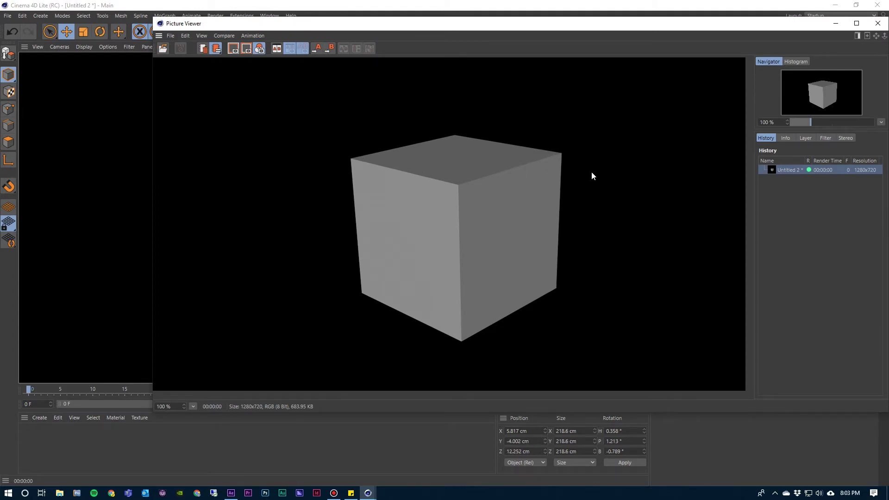
Move the cube about 370 cm to the left and render it to the Picture Viewer again
click(878, 23)
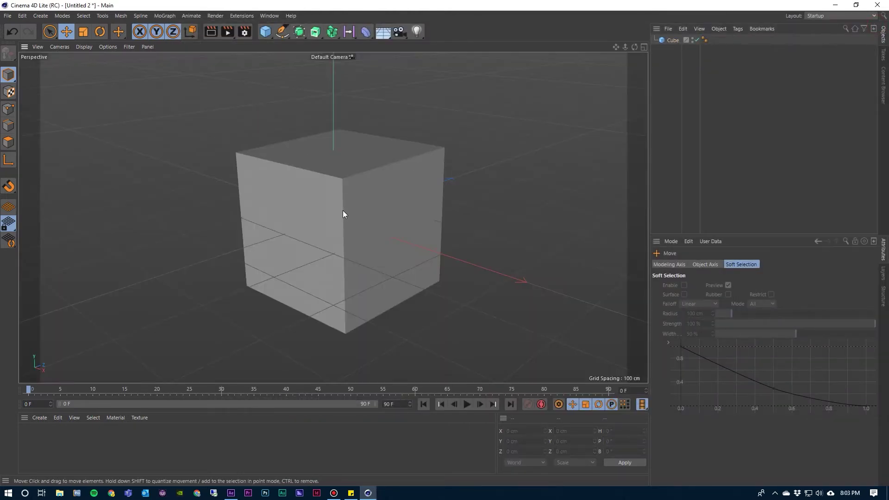
click(343, 214)
drag(343, 214, 237, 213)
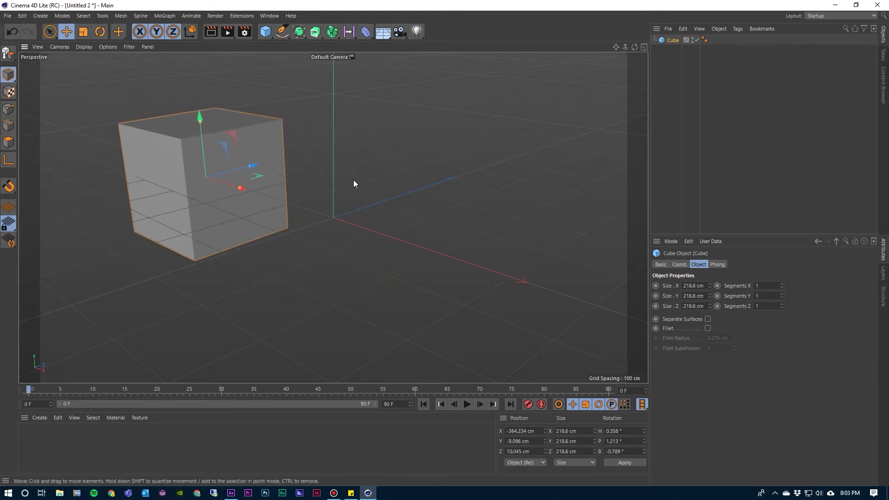
click(227, 34)
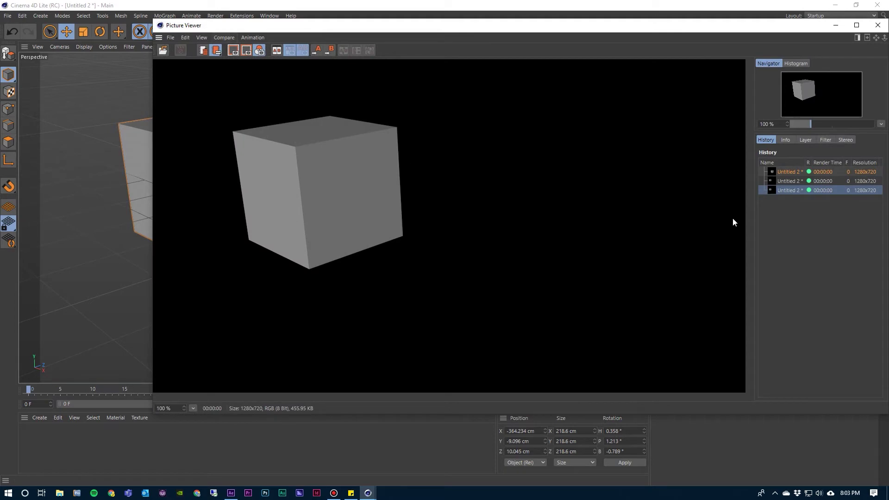
Compare the first and latest renders in the history, then close the Picture Viewer
click(786, 190)
click(787, 172)
click(788, 181)
click(786, 172)
click(788, 181)
click(787, 173)
click(788, 181)
click(787, 173)
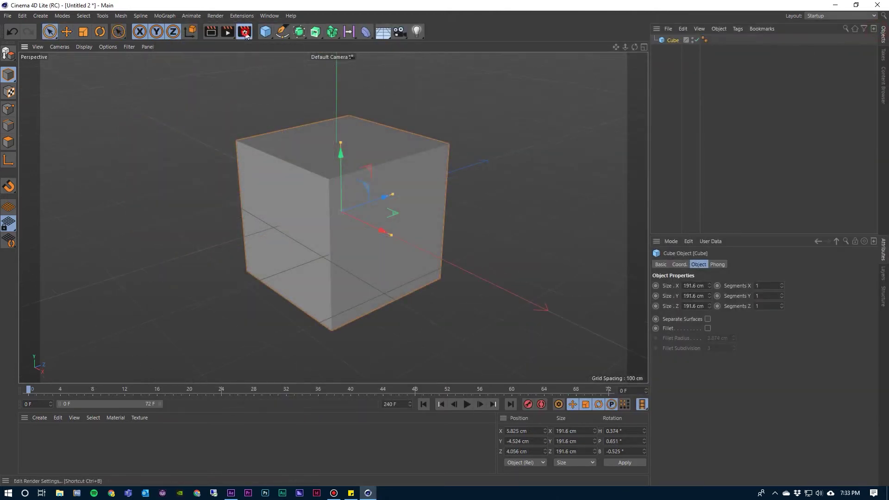
click(242, 31)
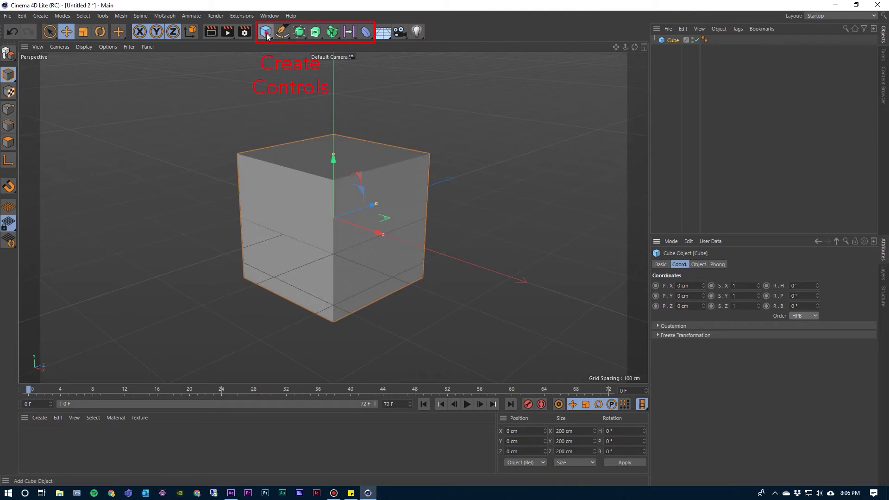
click(267, 34)
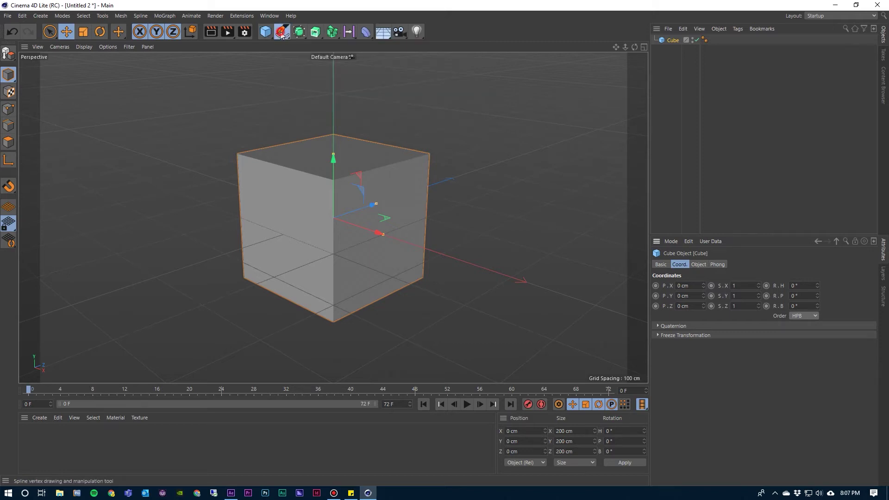
click(282, 33)
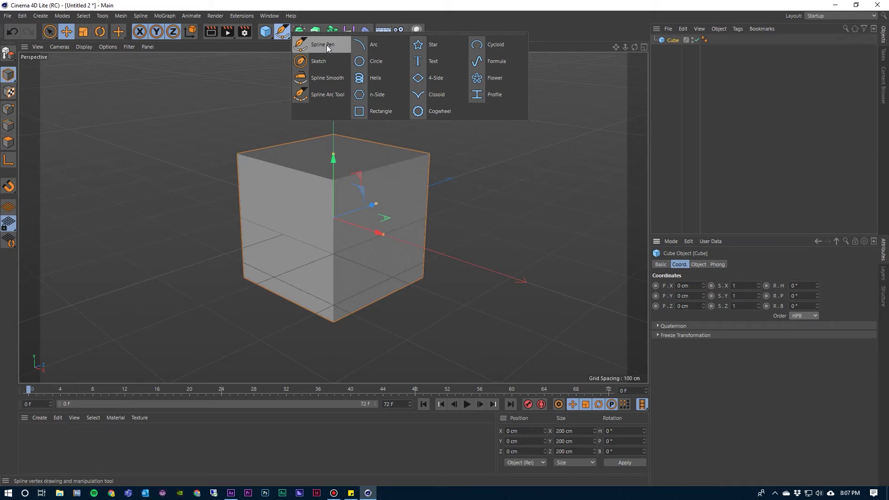
click(316, 36)
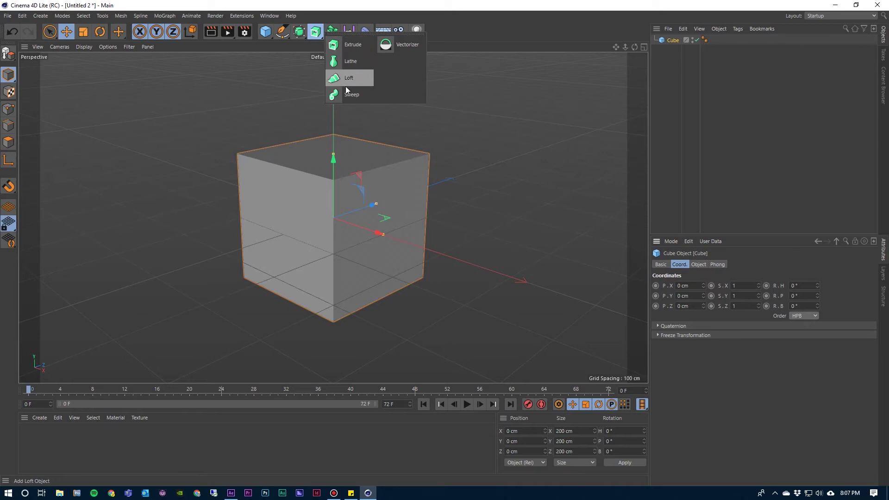
click(364, 32)
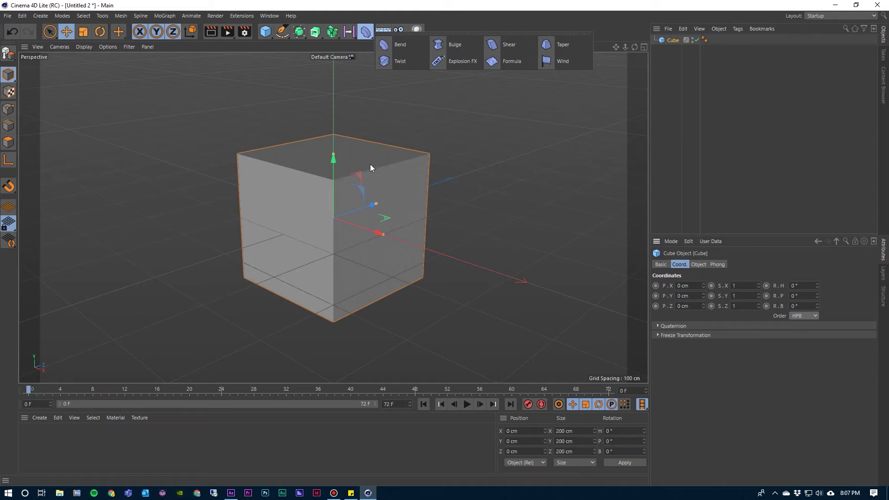
click(433, 122)
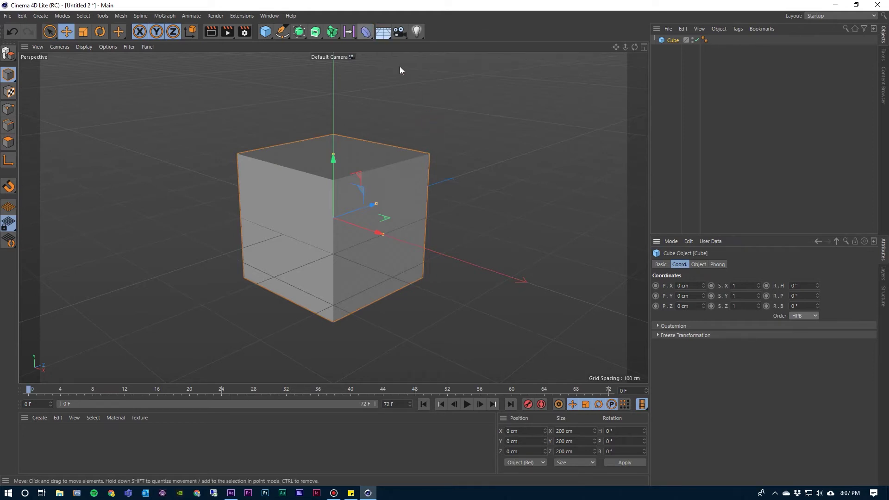
click(385, 36)
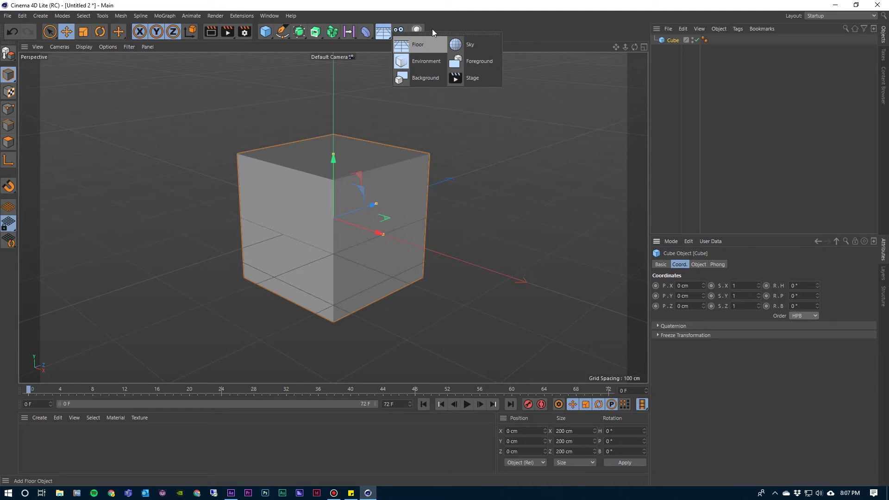
click(398, 31)
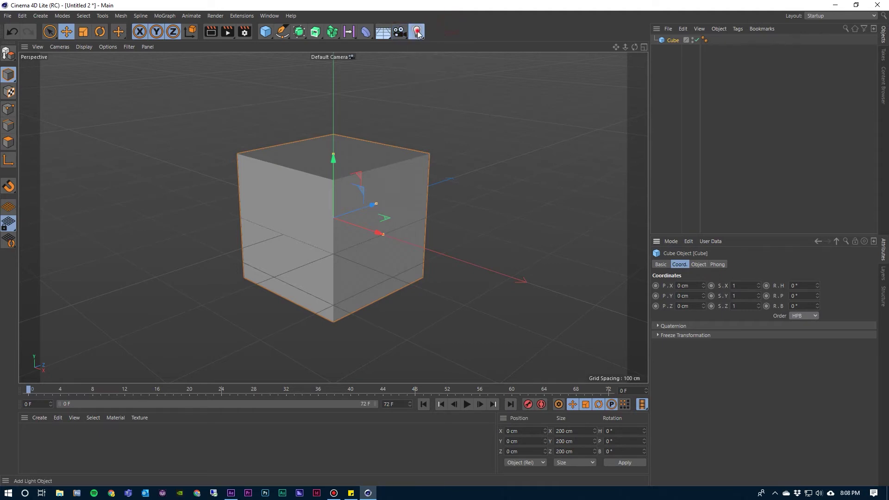
click(418, 32)
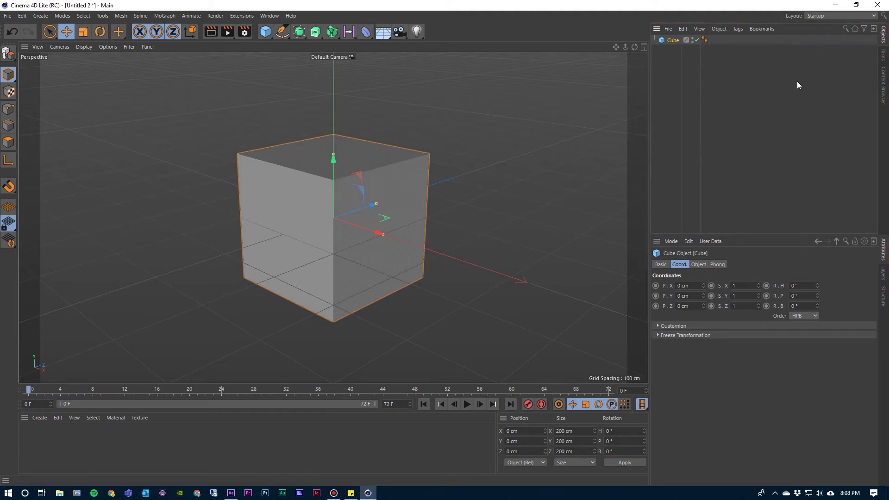
click(674, 41)
Add a cylinder from the primitives list and stretch it taller to about 364 cm
click(265, 31)
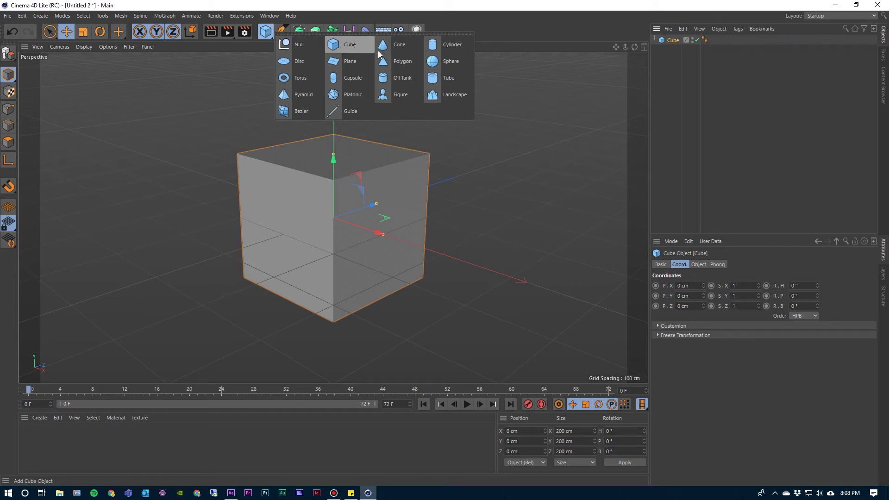
click(453, 46)
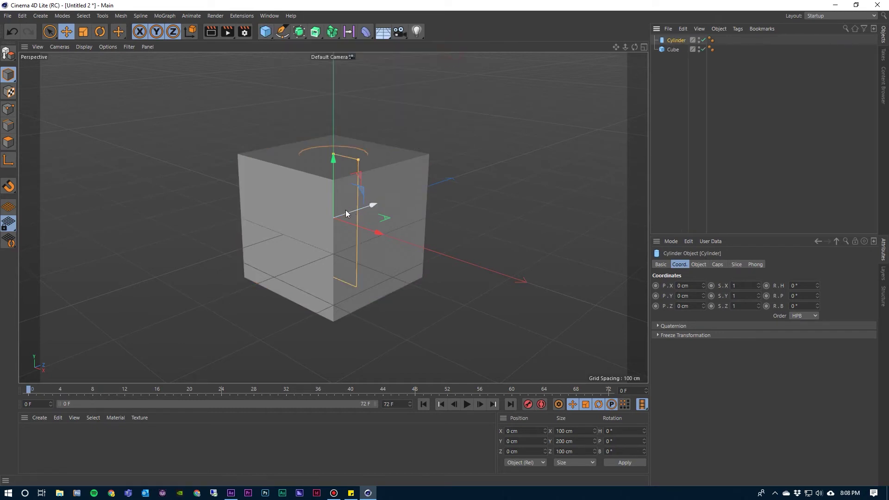
drag(333, 157, 335, 96)
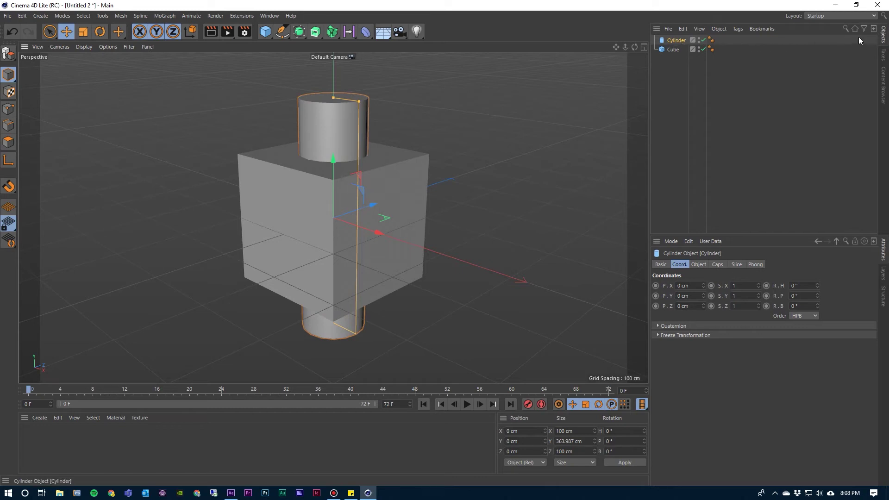
Widen the cube along X, turn on Fillet, and set the cylinder radius to 89 cm
click(674, 51)
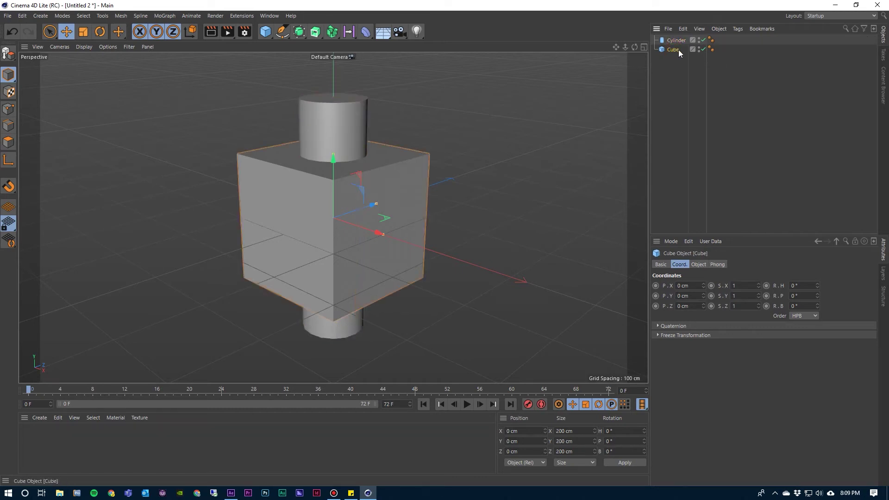
click(751, 264)
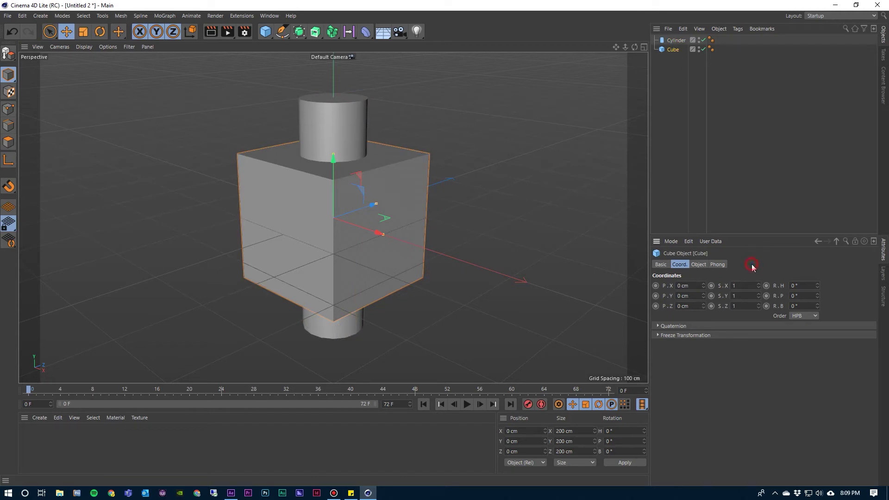
click(695, 264)
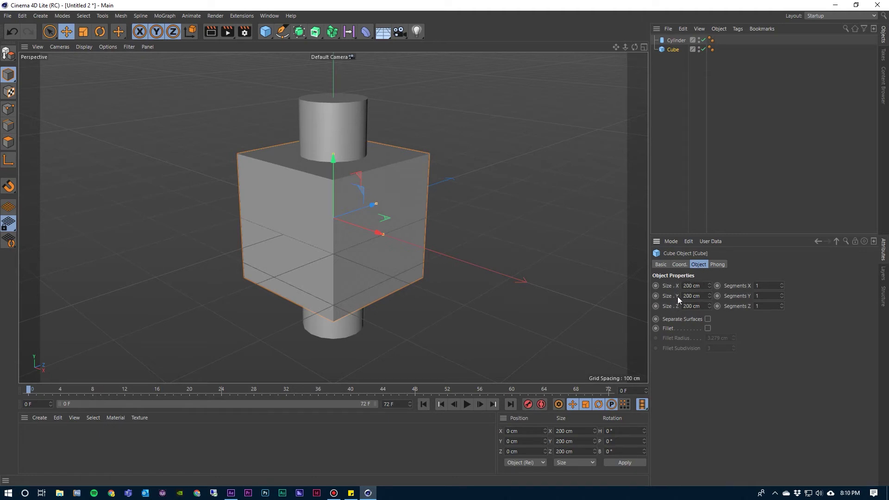
drag(709, 284, 710, 306)
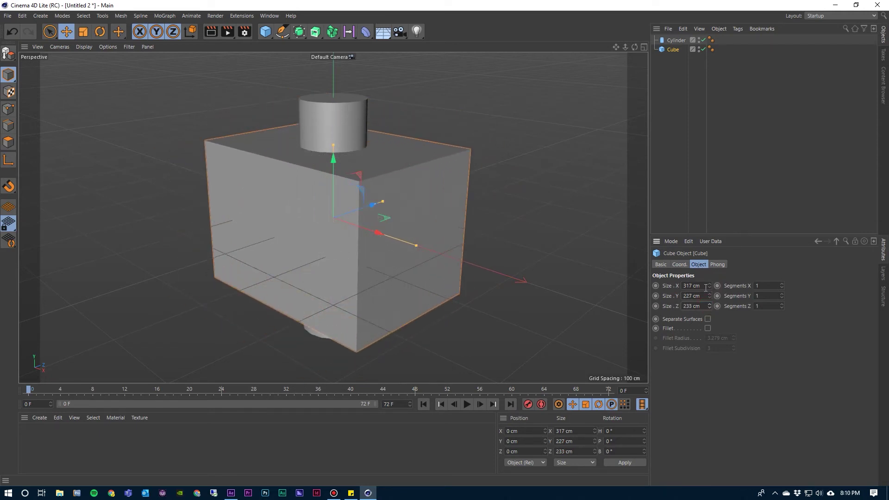
click(708, 329)
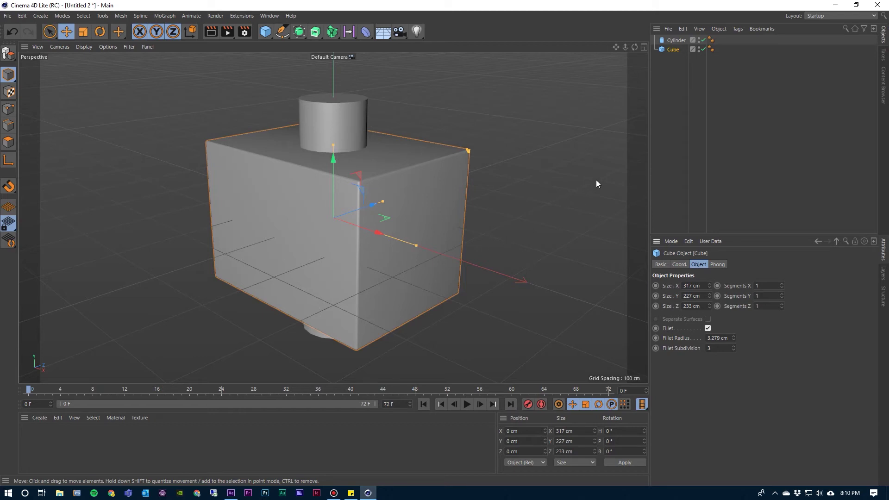
click(675, 41)
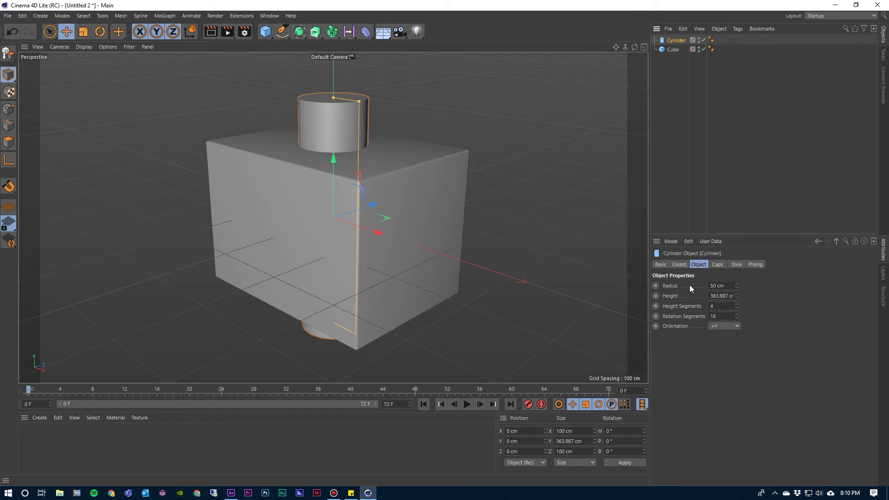
mouse_move(736, 285)
mouse_down()
mouse_move(778, 286)
mouse_move(725, 296)
mouse_up()
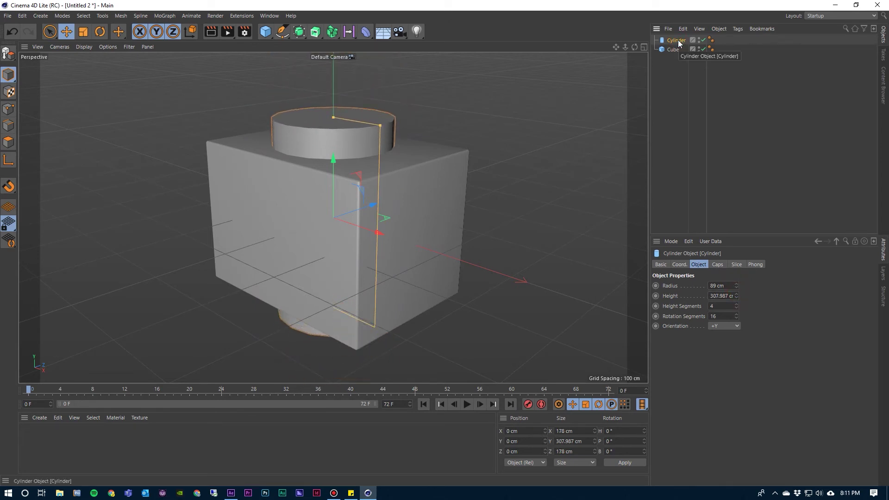
Delete the cylinder and stretch the timeline's visible range out to 240 frames
key(Delete)
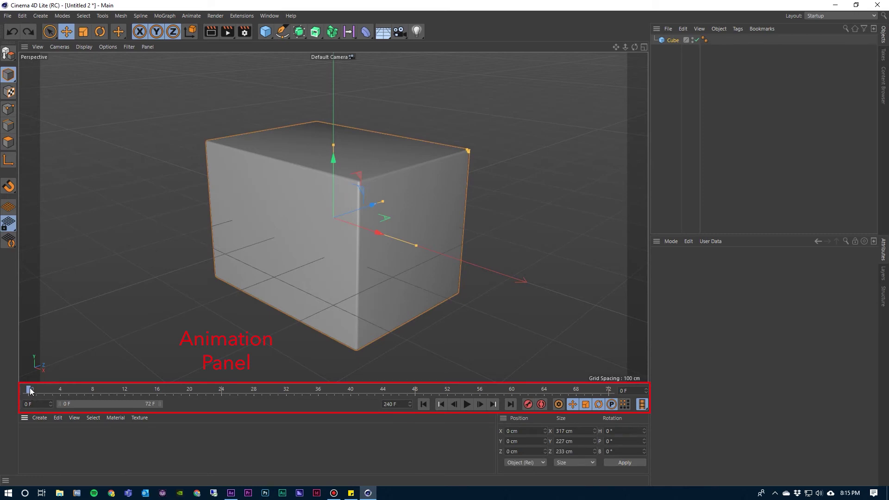
mouse_move(30, 392)
mouse_down()
mouse_move(610, 390)
mouse_move(27, 393)
mouse_up()
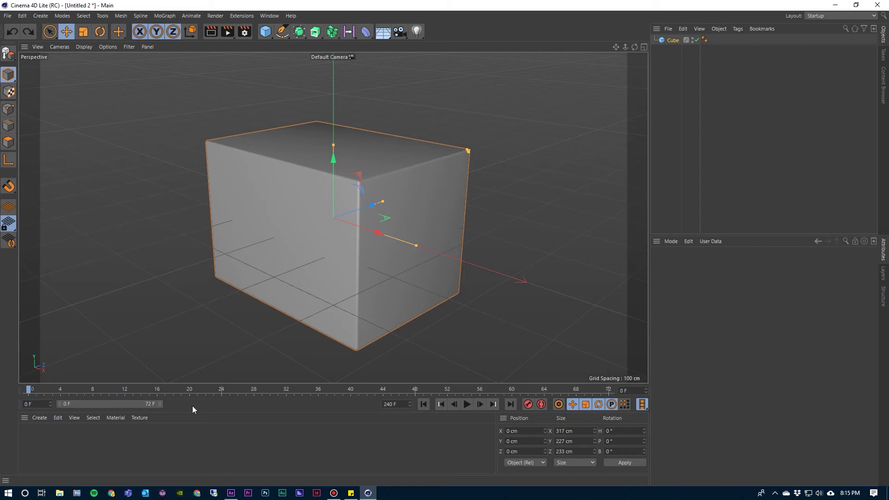
click(125, 404)
mouse_move(109, 405)
mouse_down()
mouse_move(321, 408)
mouse_move(104, 406)
mouse_up()
drag(167, 405, 377, 404)
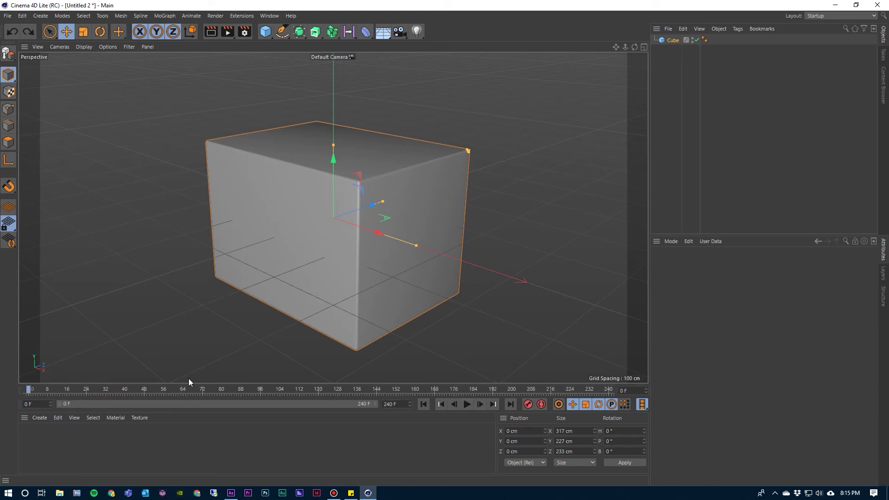
Play the animation from the start, then step forward two frames
click(467, 405)
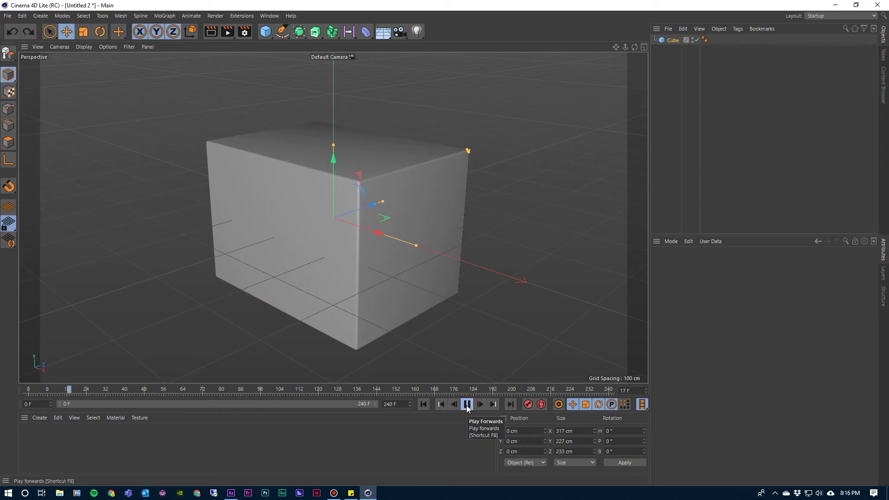
click(480, 405)
click(481, 405)
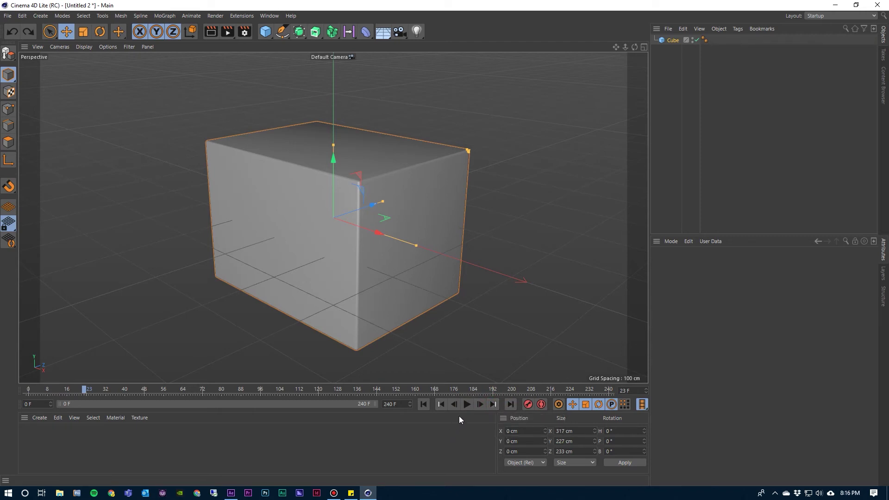
Set the cube's P.X to -754 cm and keyframe it at frame 0
click(673, 40)
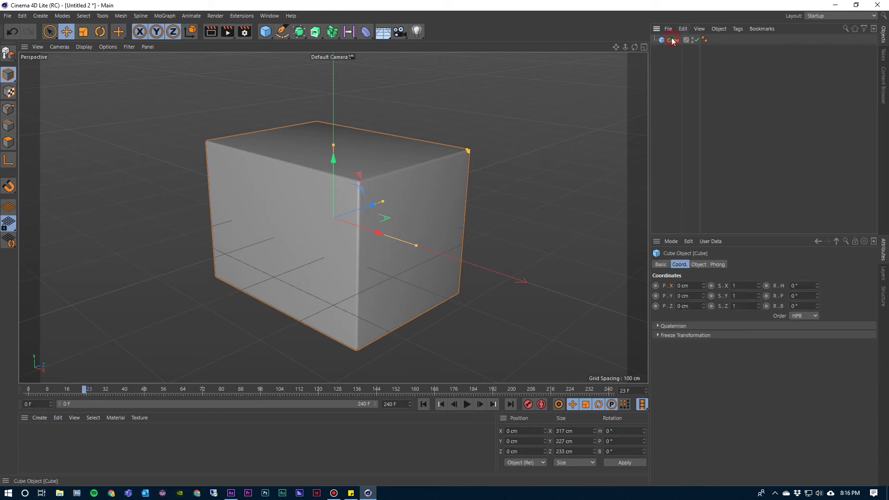
click(678, 266)
mouse_move(704, 286)
mouse_down()
mouse_move(723, 286)
mouse_move(667, 285)
mouse_move(704, 286)
mouse_up()
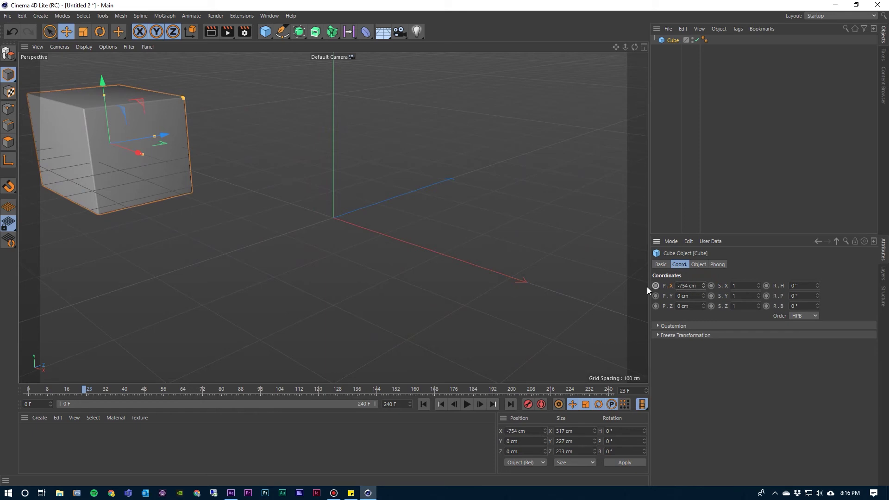
drag(67, 388, 13, 393)
click(656, 286)
Keyframe P.X at 188 cm around frame 91, then play and scrub the slide
drag(117, 388, 257, 391)
drag(702, 285, 767, 281)
click(656, 285)
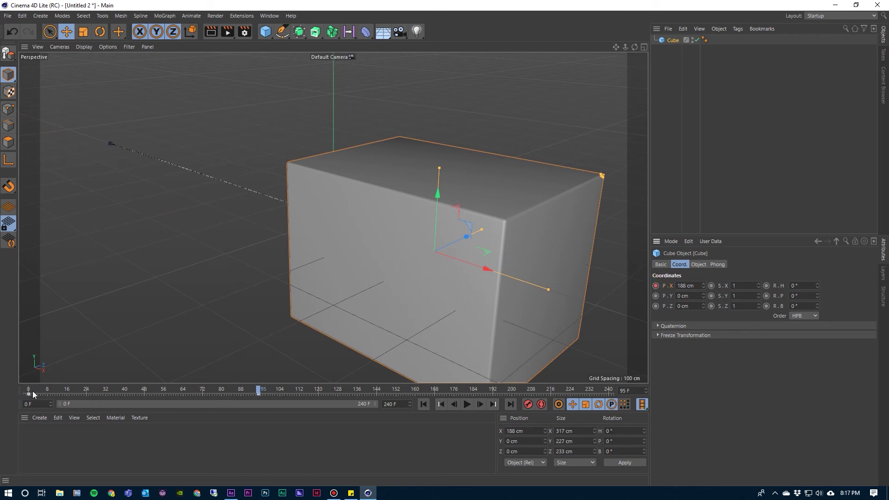
click(424, 404)
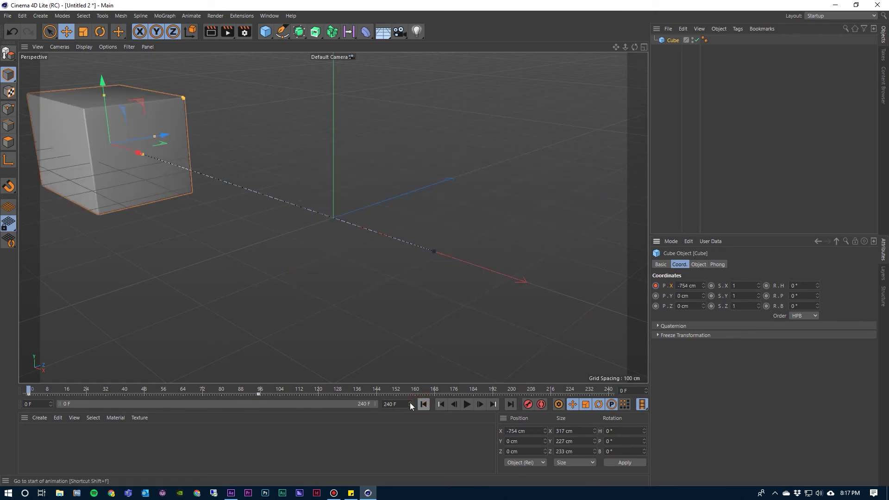
click(466, 404)
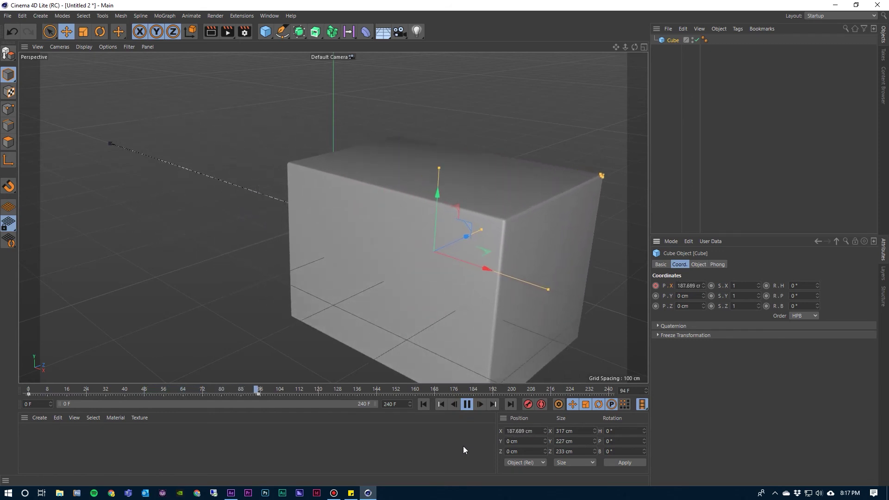
drag(340, 389, 174, 393)
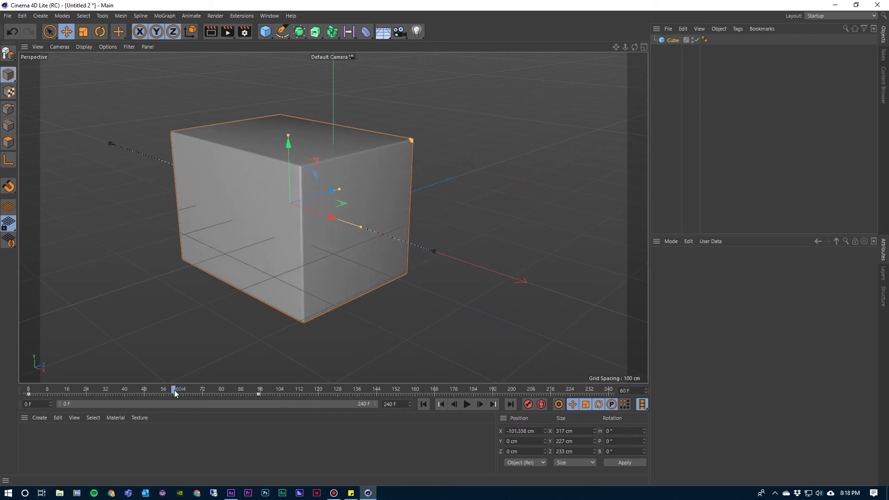
Create a new default material Mat and colour it blue (H 203°, S 88%)
click(183, 446)
click(38, 417)
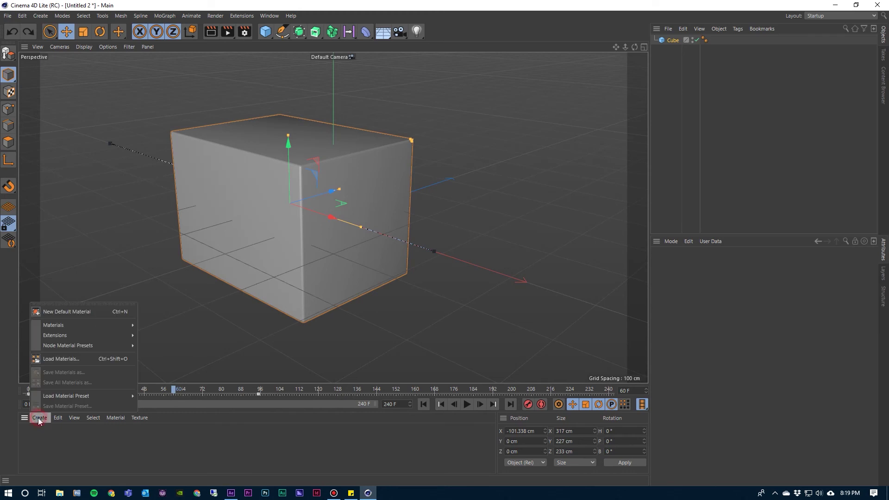
click(68, 310)
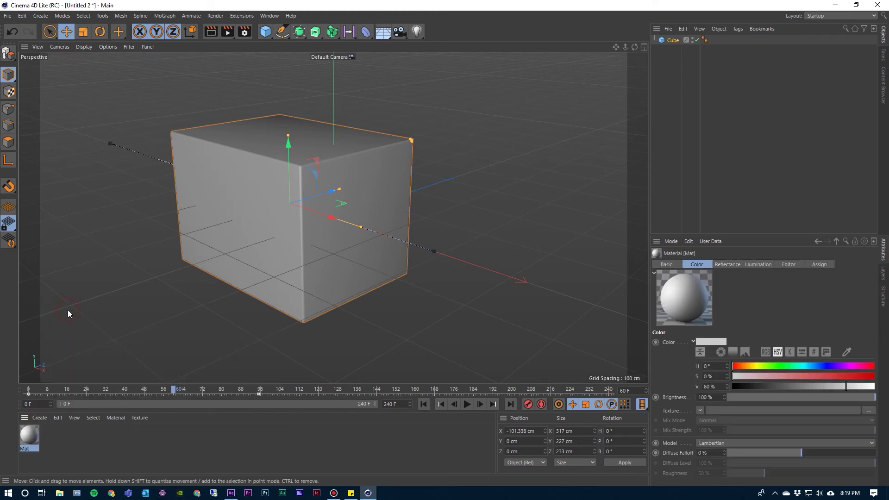
double_click(27, 435)
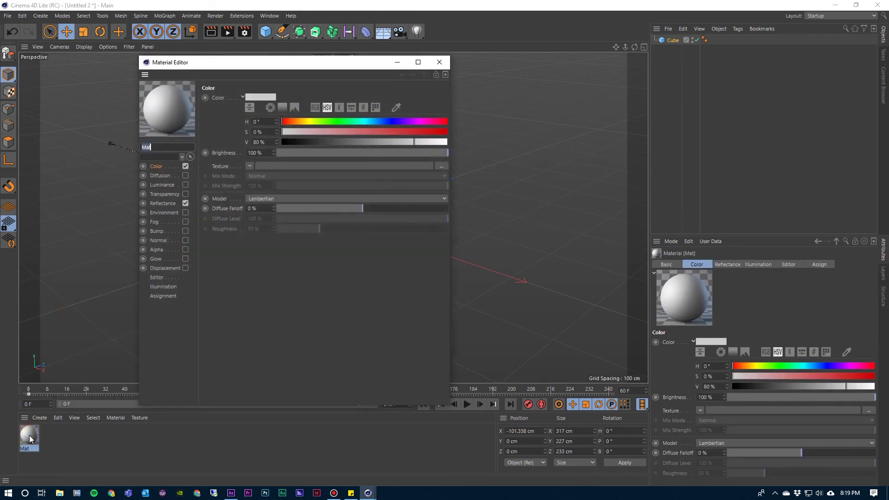
drag(269, 62, 393, 120)
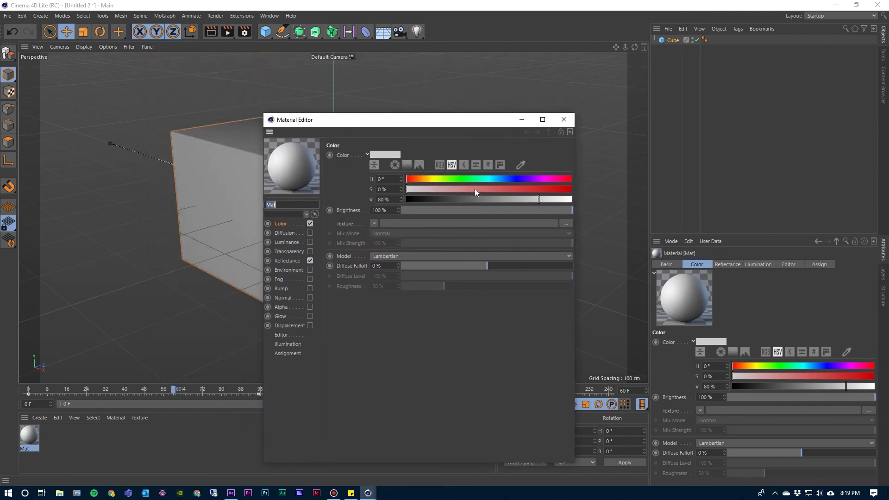
drag(516, 181, 551, 190)
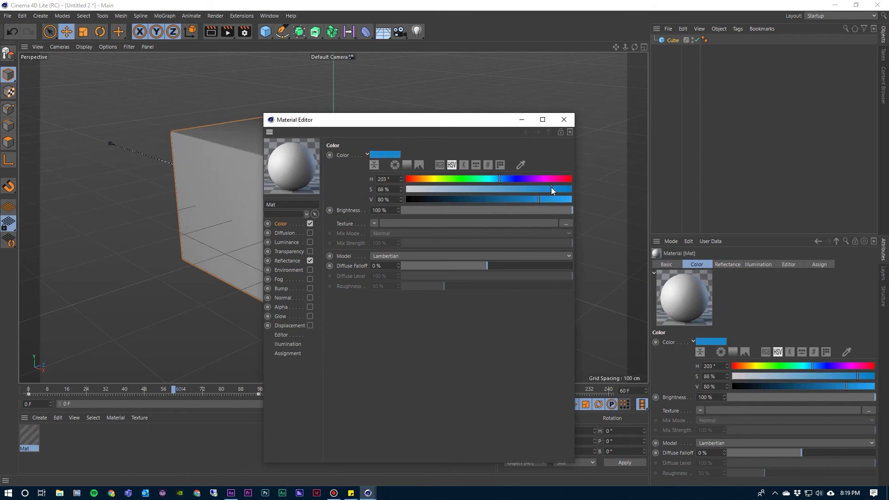
click(565, 120)
Apply the blue Mat material to the cube and preview it in Render View
drag(29, 436, 238, 216)
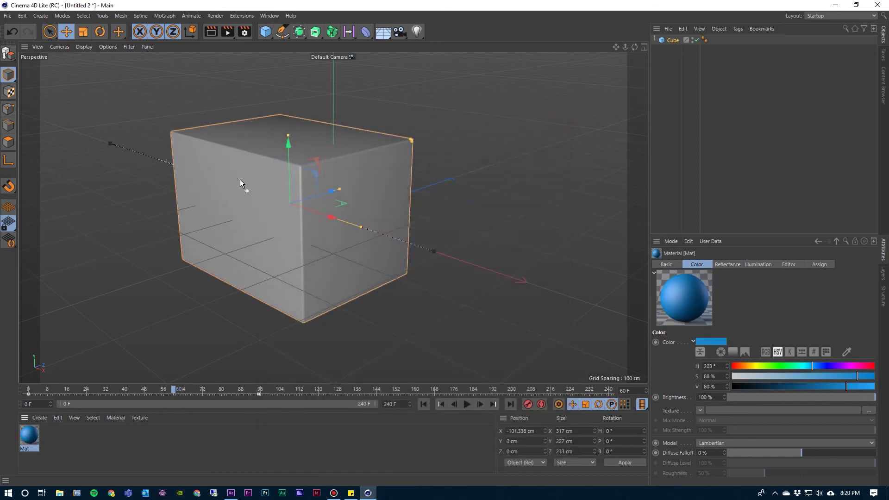
drag(240, 179, 240, 180)
click(269, 455)
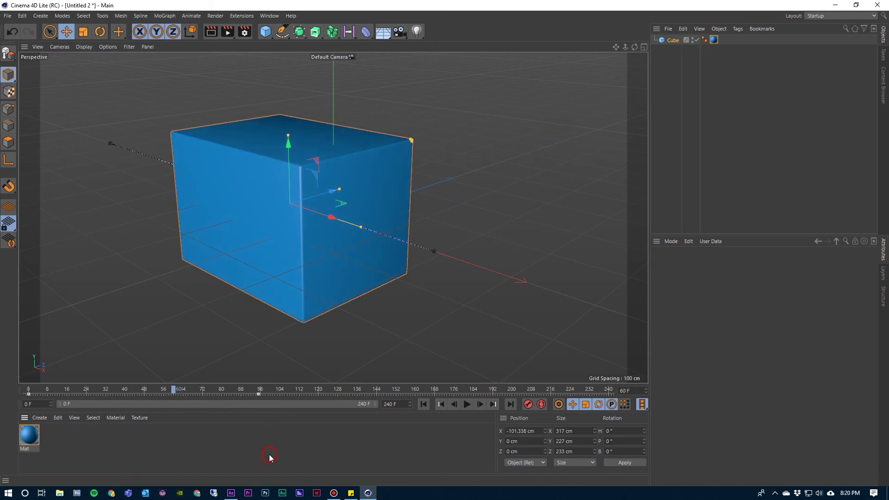
click(212, 31)
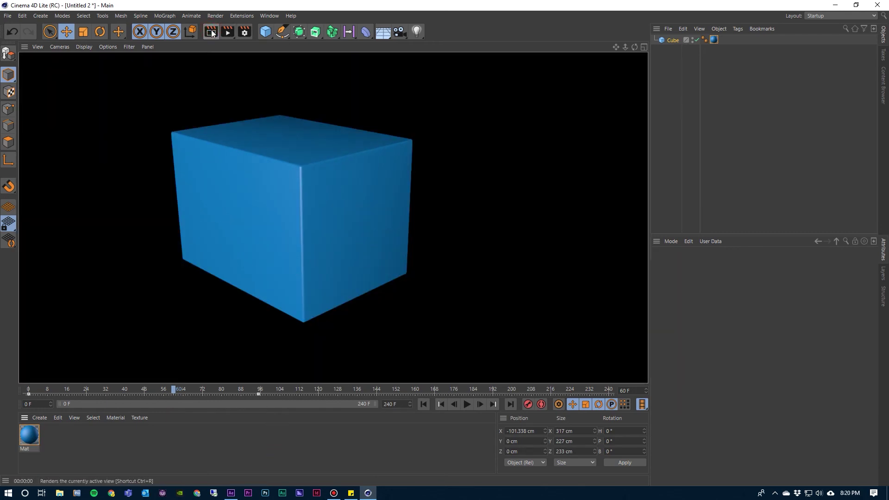
click(346, 277)
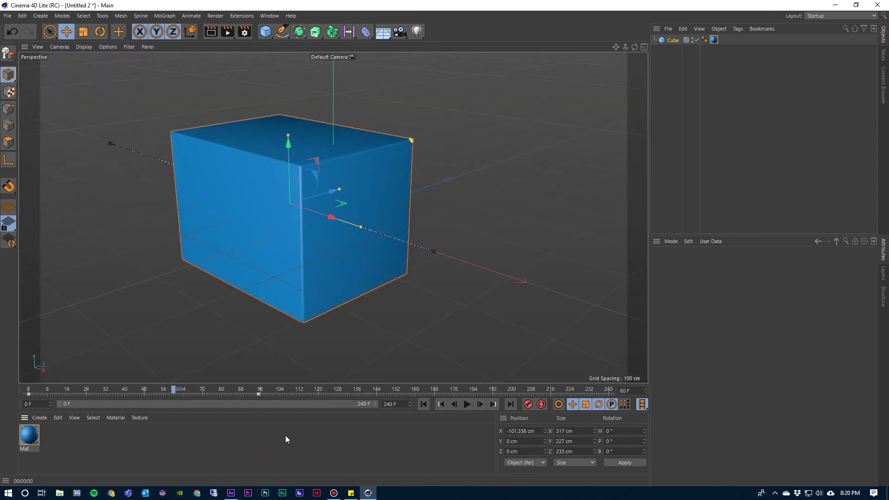
Switch to After Effects to view Comp 1's Cineware layer
click(230, 494)
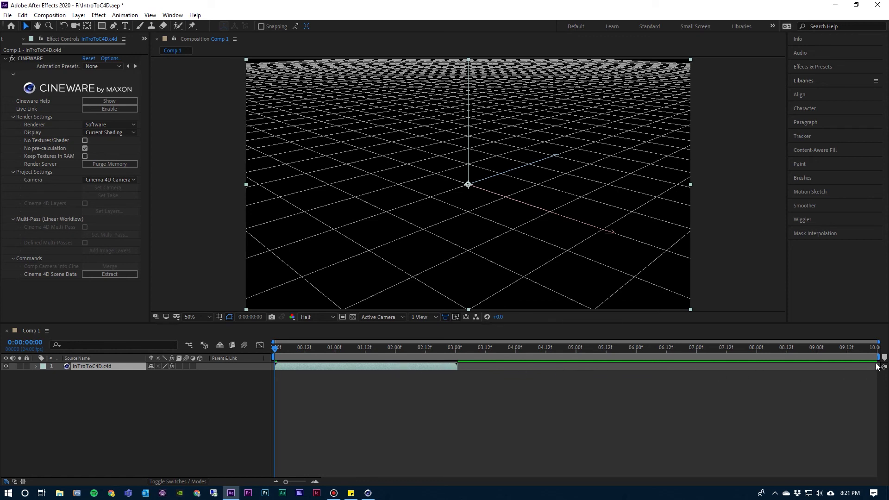
Bring Cinema 4D Lite back to the front to save the scene as introToC4D.c4d
click(369, 493)
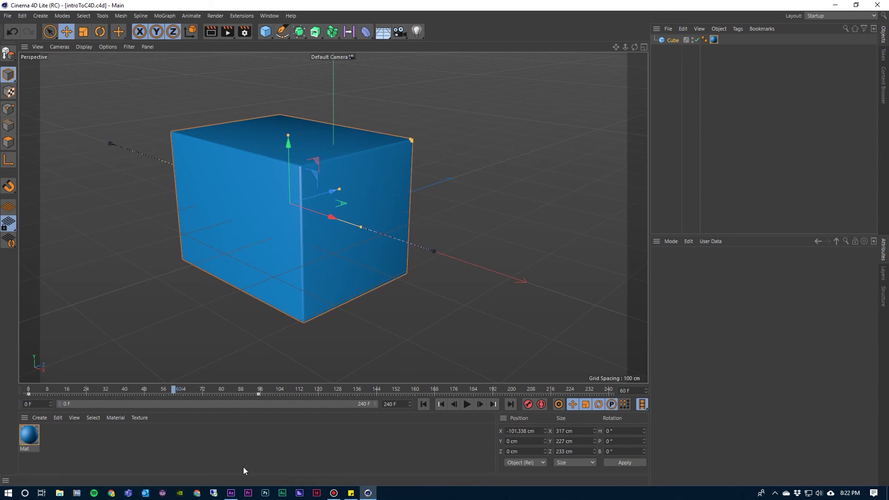
Return to After Effects to see the blue cube from introToC4D.c4d in Comp 1
click(231, 494)
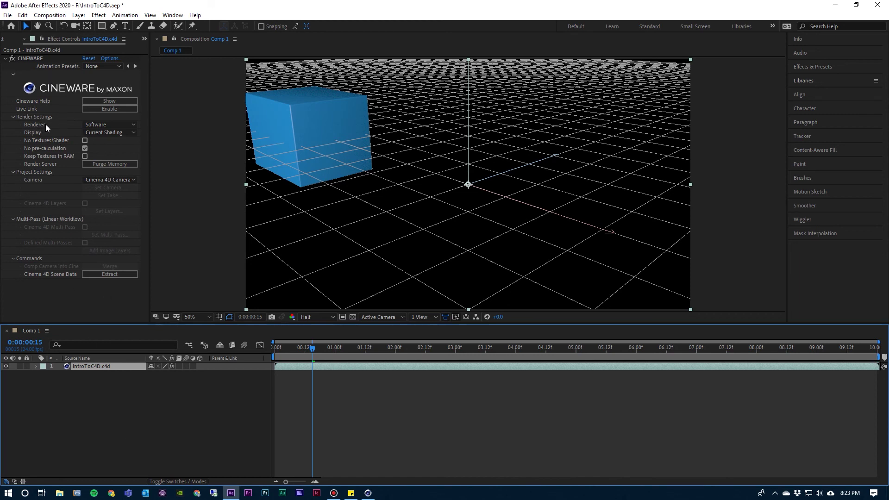
Set the Cineware renderer to Standard (Final) and play the preview from frame 0
click(109, 124)
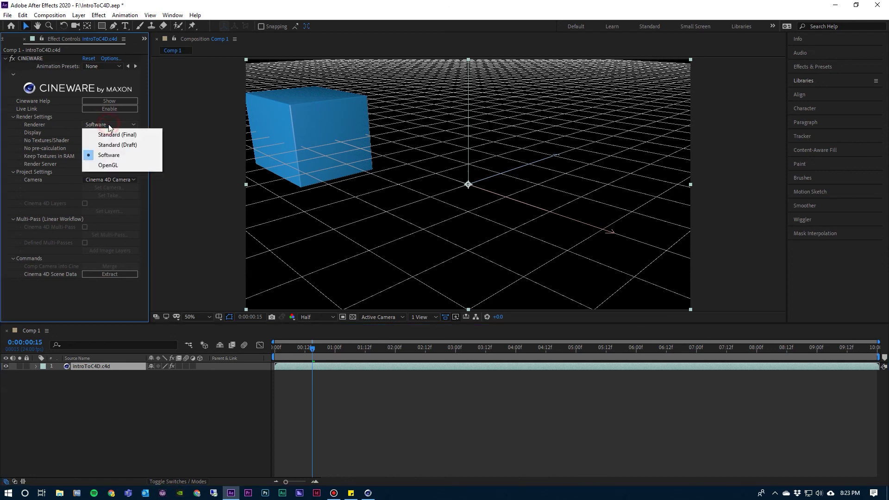
click(111, 137)
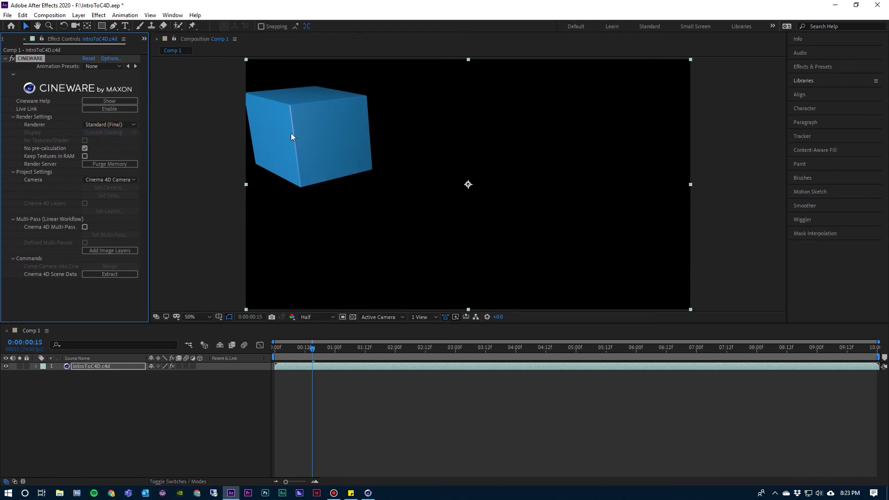
key(Home)
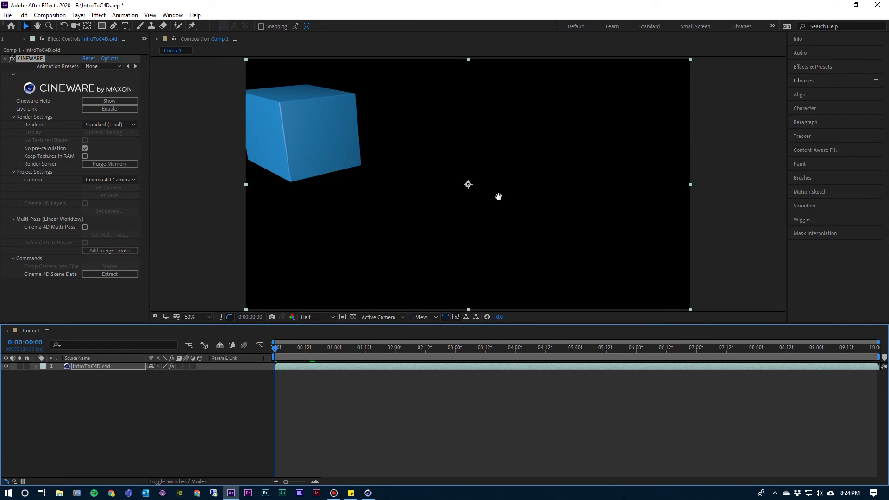
key(space)
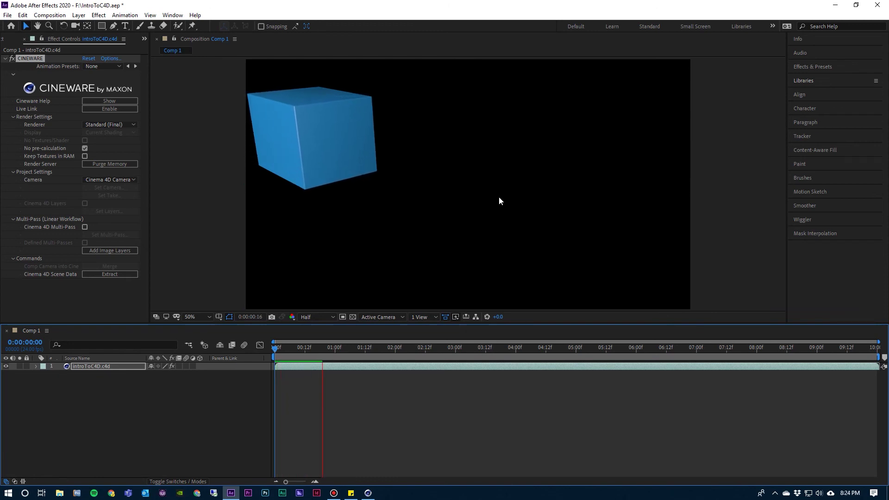